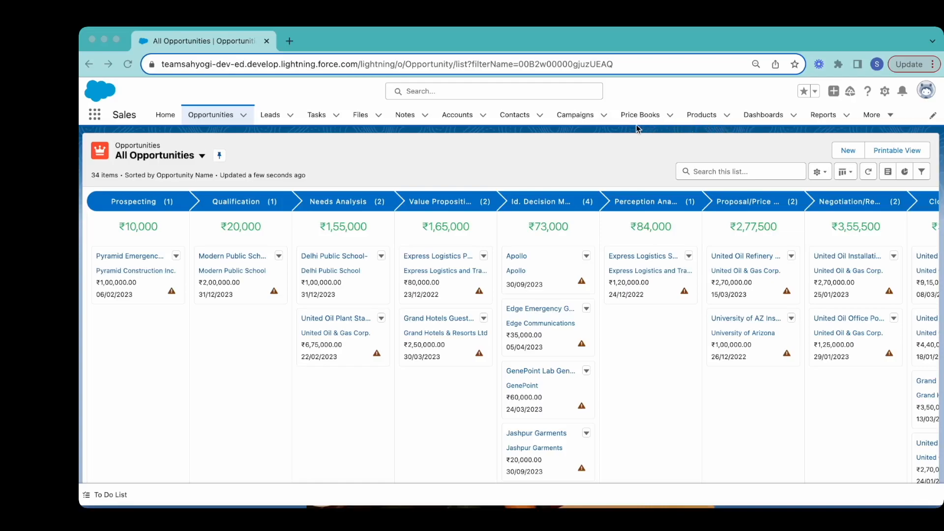
Move the Orders item from the overflow list into the main navigation bar, beside Dashboards
{"action": "left_click", "coordinate": [893, 118]}
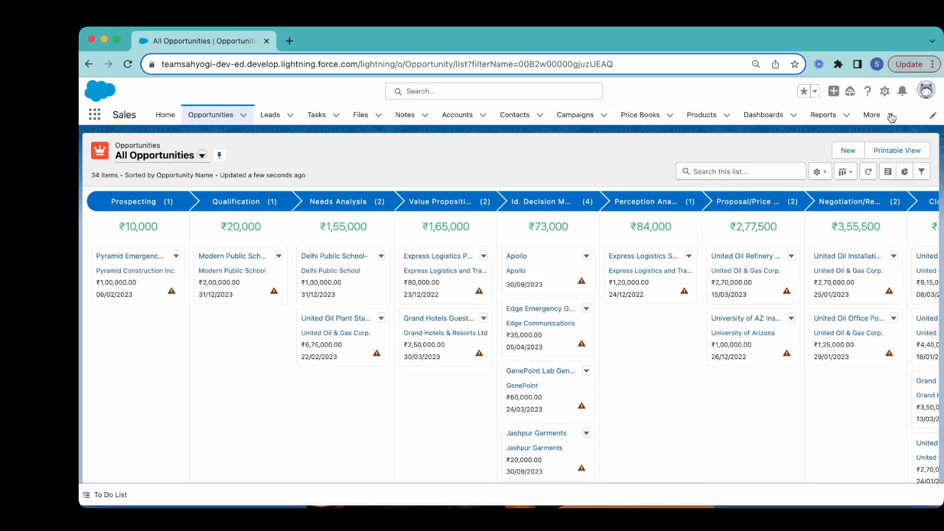
{"action": "left_click", "coordinate": [891, 117]}
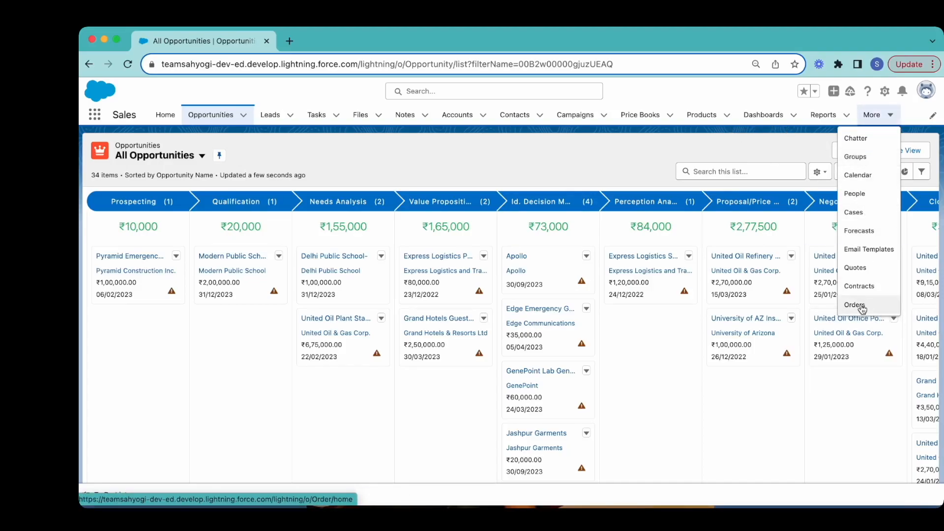
{"action": "left_click_drag", "start_coordinate": [862, 309], "coordinate": [832, 120]}
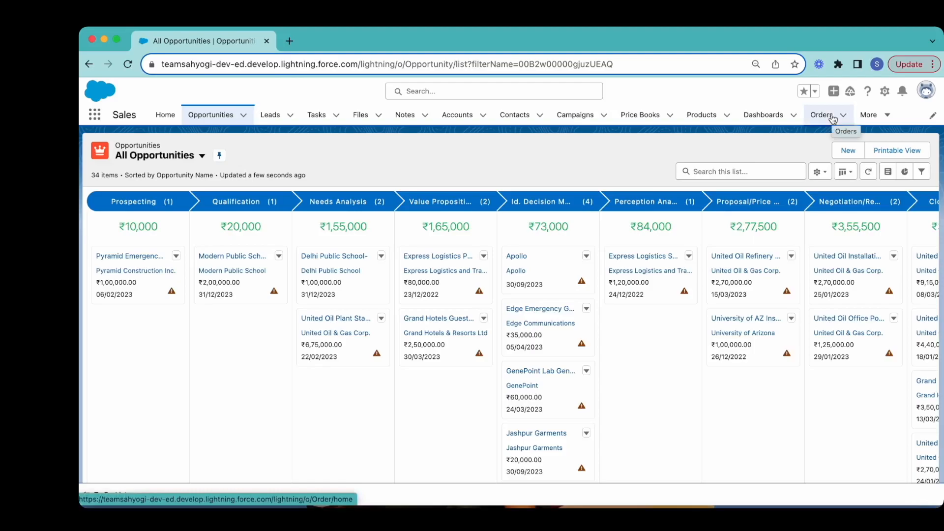
{"action": "left_click", "coordinate": [887, 116]}
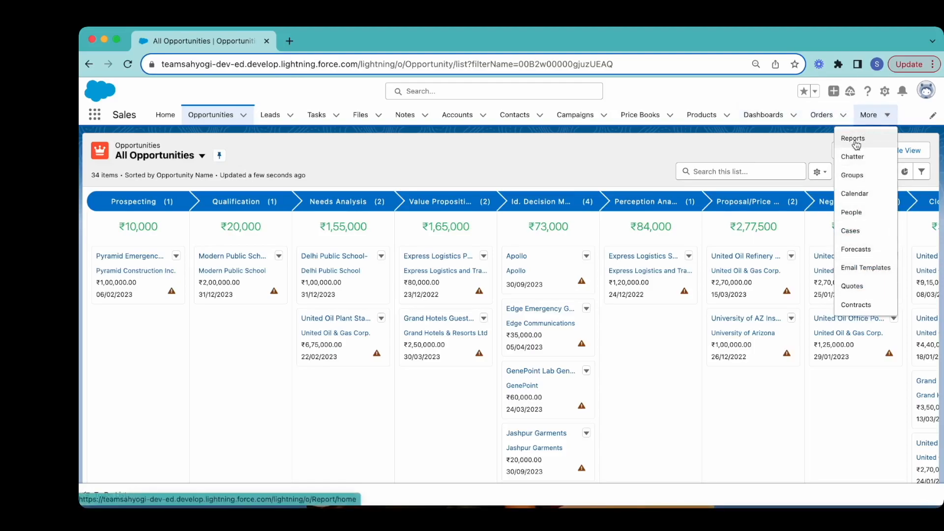
{"action": "left_click", "coordinate": [910, 117]}
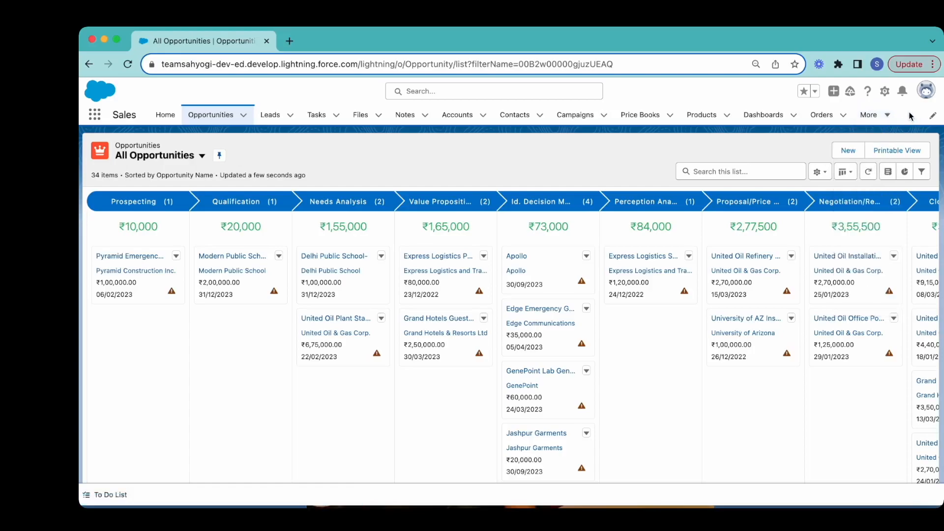
Start a new product named Cricket Bat Medium, mark it active and give it the product code BAT-M
{"action": "left_click", "coordinate": [700, 116]}
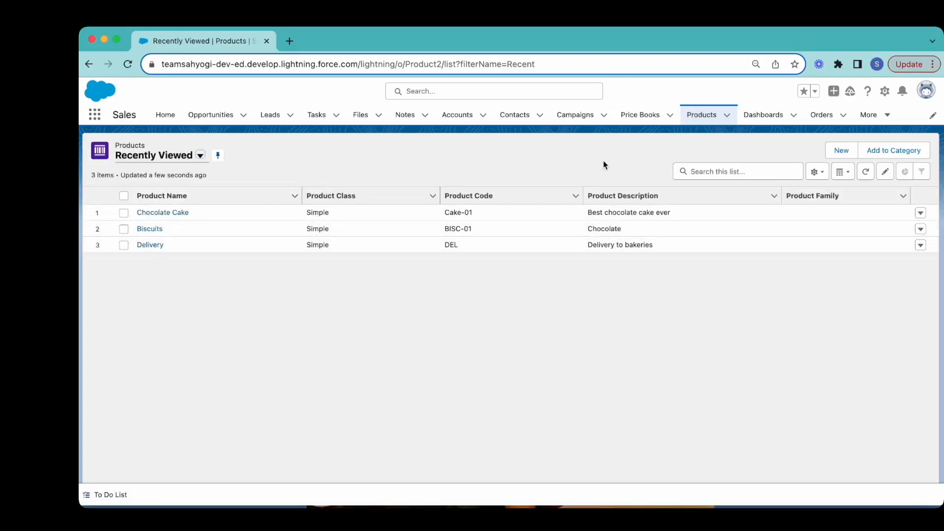
{"action": "left_click", "coordinate": [841, 151]}
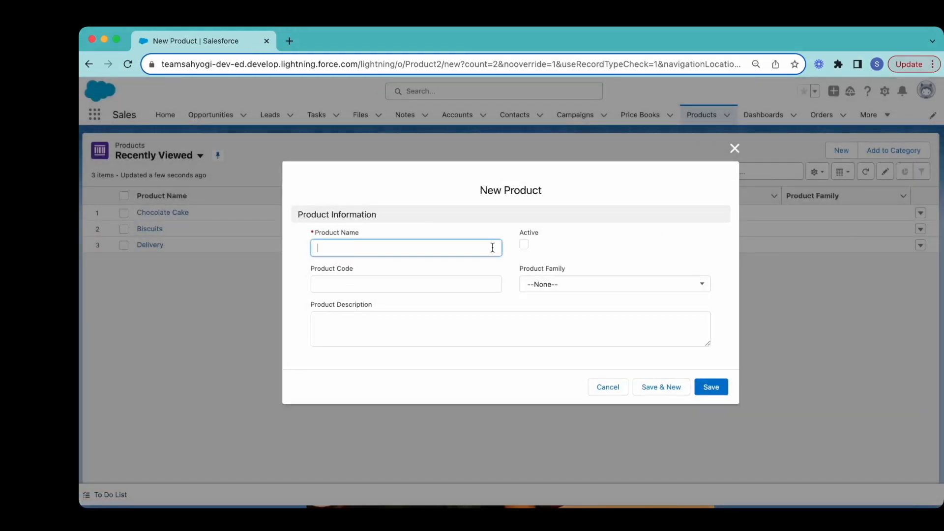
{"action": "type", "text": "Cricket Bat Medium"}
{"action": "left_click", "coordinate": [524, 243]}
{"action": "left_click", "coordinate": [444, 284]}
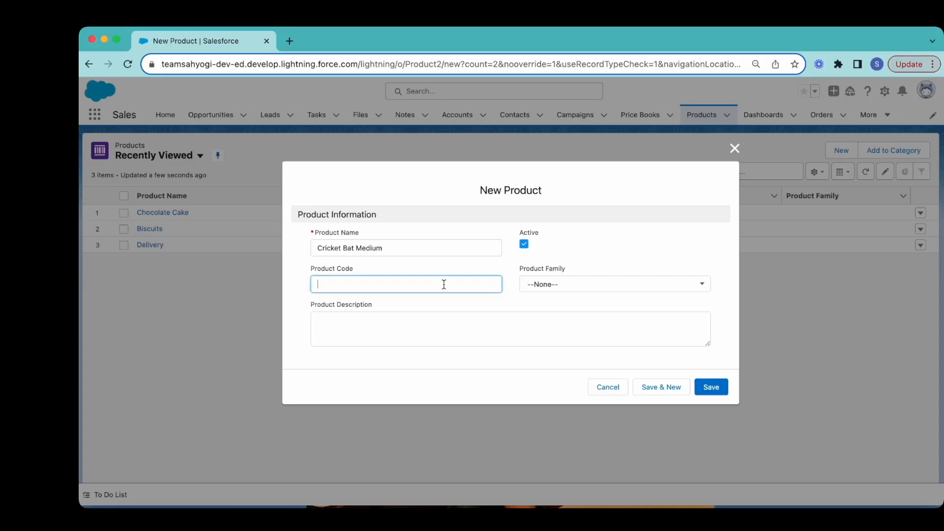
{"action": "type", "text": "BAT-M"}
Set the product description to "Medium sized cricket bat" and save the product, continuing with another new one
{"action": "left_click", "coordinate": [444, 322]}
{"action": "type", "text": "Medium sized ccricket"}
{"action": "key", "text": "BackSpace"}
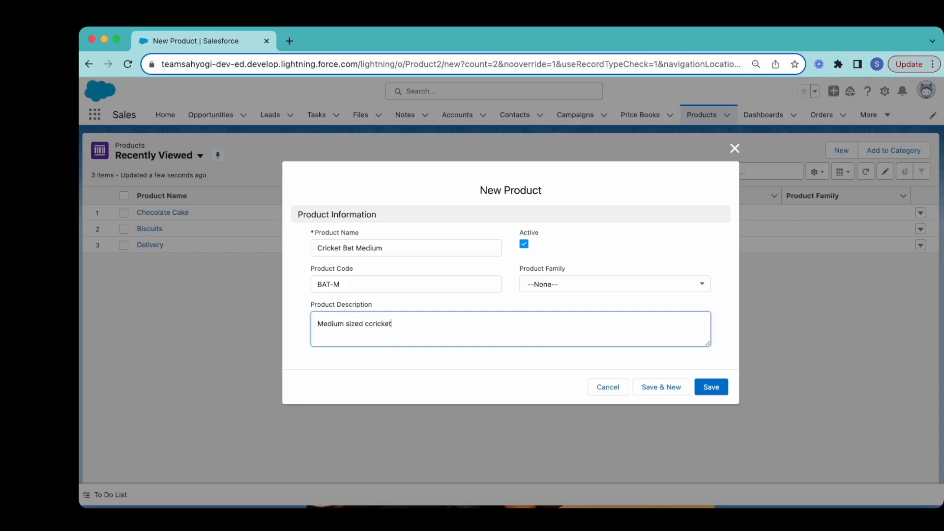
{"action": "key", "text": "BackSpace"}
{"action": "key", "text": "BackSpace"}
{"action": "key", "text": "BackSpace"}
{"action": "key", "text": "BackSpace"}
{"action": "key", "text": "BackSpace"}
{"action": "key", "text": "BackSpace"}
{"action": "key", "text": "BackSpace"}
{"action": "type", "text": "ricket bat"}
{"action": "left_click", "coordinate": [659, 388]}
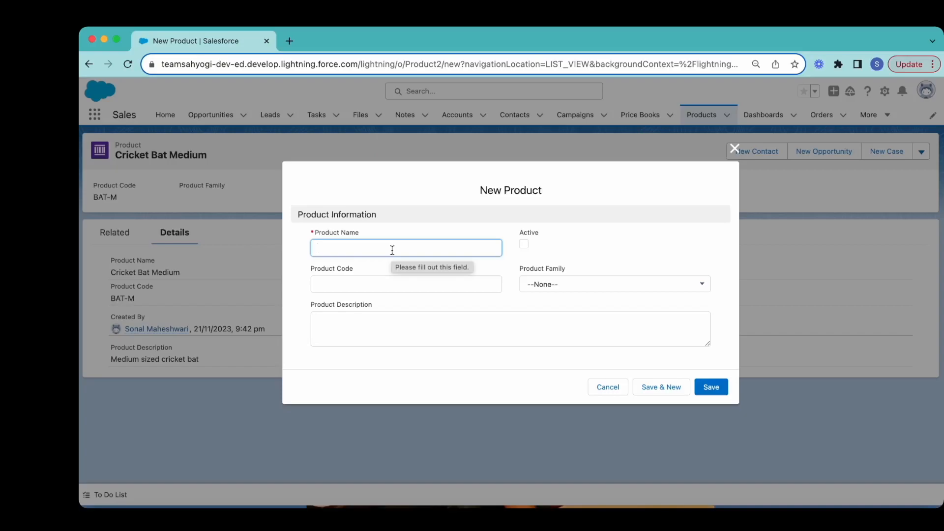
{"action": "type", "text": "Cricket"}
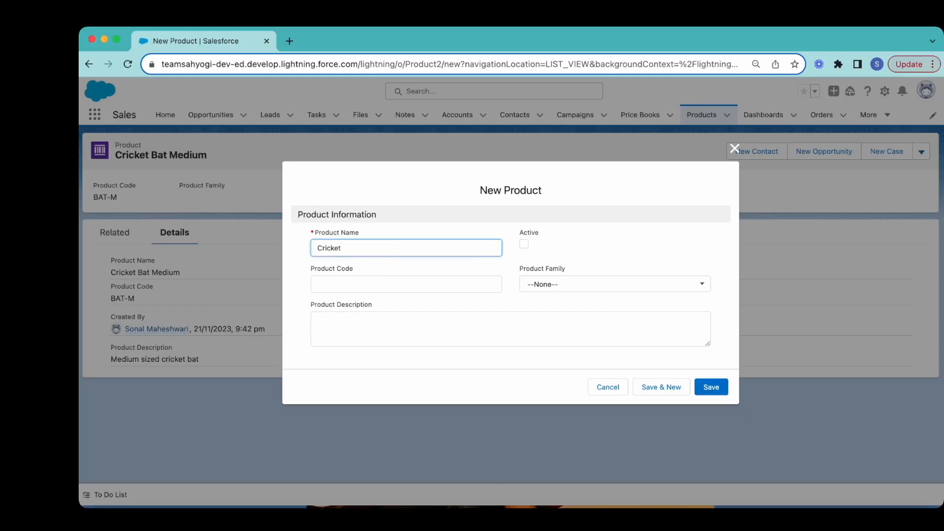
{"action": "type", "text": " e"}
{"action": "key", "text": "BackSpace"}
{"action": "type", "text": "deliver"}
{"action": "key", "text": "BackSpace"}
{"action": "key", "text": "BackSpace"}
{"action": "key", "text": "BackSpace"}
{"action": "key", "text": "BackSpace"}
{"action": "key", "text": "BackSpace"}
{"action": "key", "text": "BackSpace"}
{"action": "key", "text": "BackSpace"}
{"action": "key", "text": "BackSpace"}
{"action": "key", "text": "BackSpace"}
{"action": "key", "text": "BackSpace"}
{"action": "key", "text": "BackSpace"}
{"action": "key", "text": "BackSpace"}
{"action": "key", "text": "BackSpace"}
{"action": "key", "text": "BackSpace"}
Create the active product "School delivery" with code SCH-DEL and the description "Delivery for school teams"
{"action": "type", "text": "School delivery"}
{"action": "left_click", "coordinate": [432, 284]}
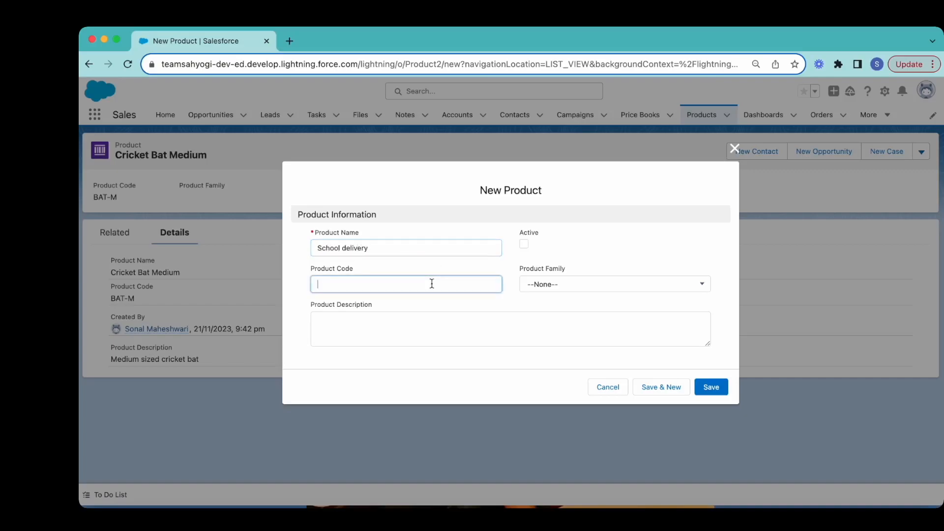
{"action": "type", "text": "SCH-DEL"}
{"action": "left_click", "coordinate": [523, 244]}
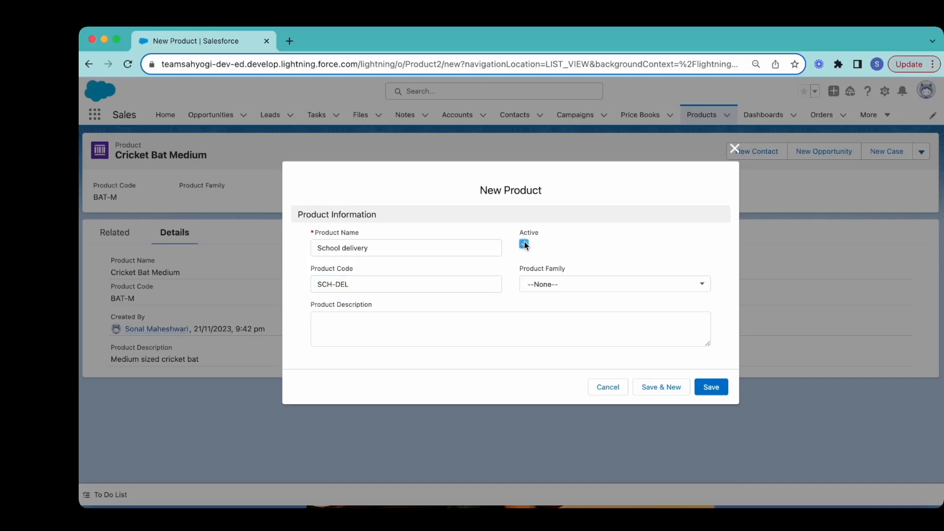
{"action": "left_click", "coordinate": [455, 325]}
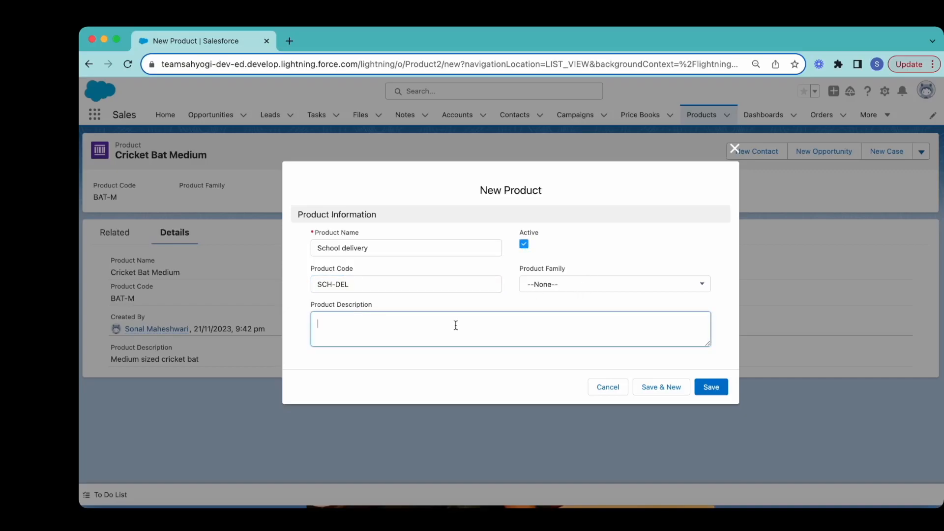
{"action": "type", "text": "Delivery for school teams"}
{"action": "left_click", "coordinate": [711, 387]}
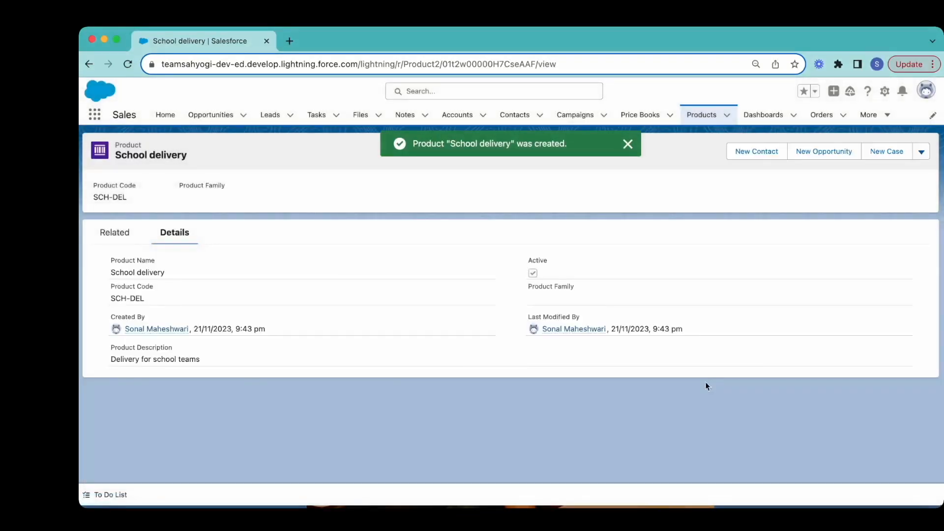
Add a standard price of 500 to the Cricket Bat Medium product in the Standard Price Book
{"action": "left_click", "coordinate": [702, 116]}
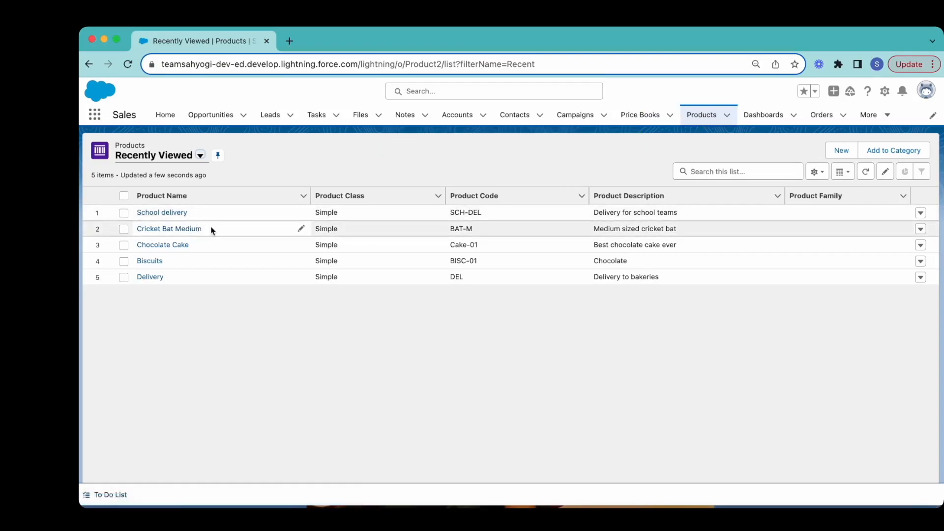
{"action": "left_click", "coordinate": [176, 233]}
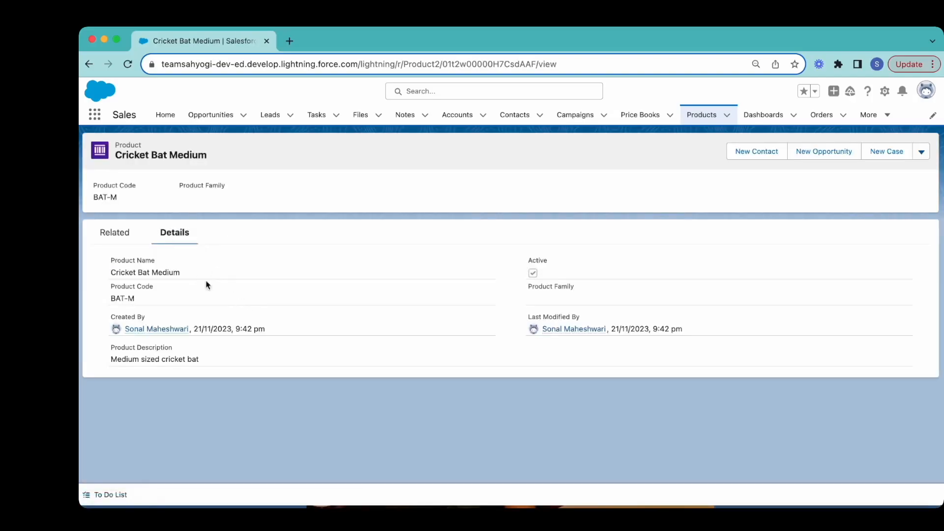
{"action": "left_click", "coordinate": [122, 235]}
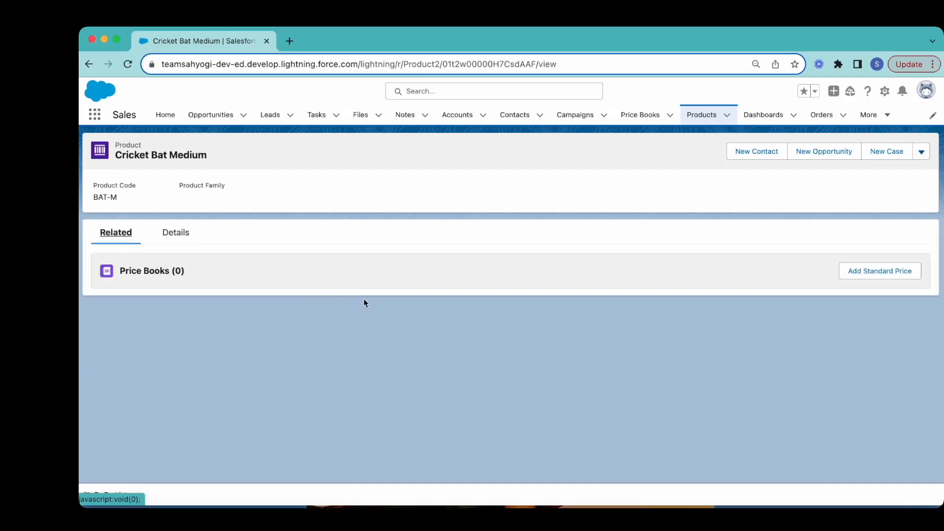
{"action": "left_click", "coordinate": [877, 272]}
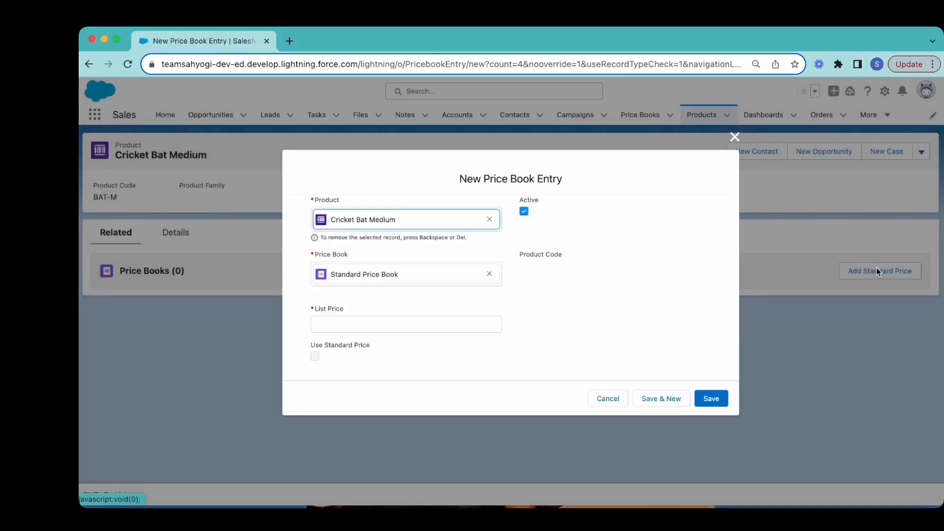
{"action": "left_click", "coordinate": [420, 325]}
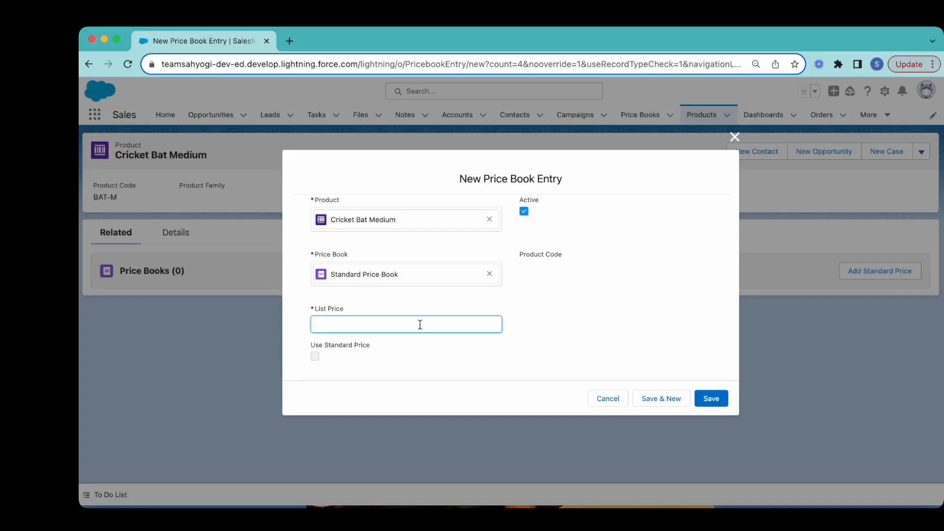
{"action": "type", "text": "500"}
{"action": "left_click", "coordinate": [366, 368]}
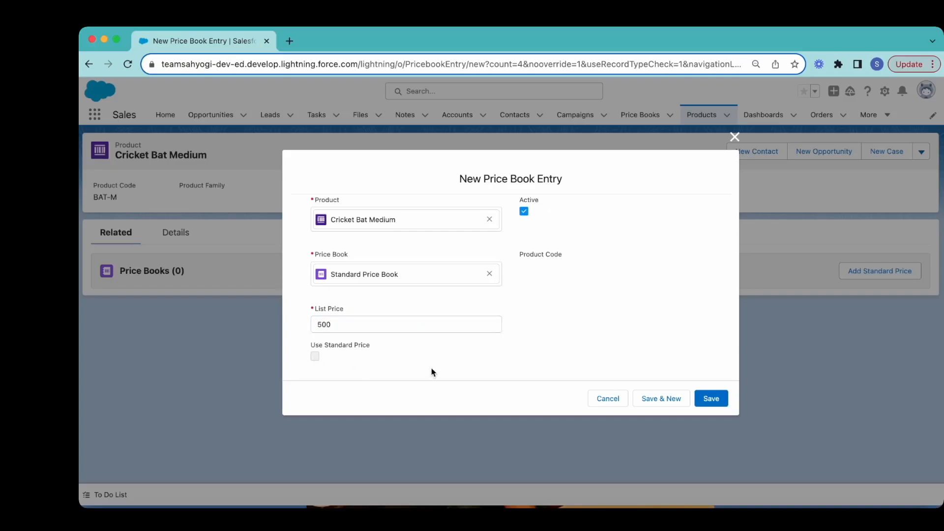
{"action": "left_click", "coordinate": [710, 399]}
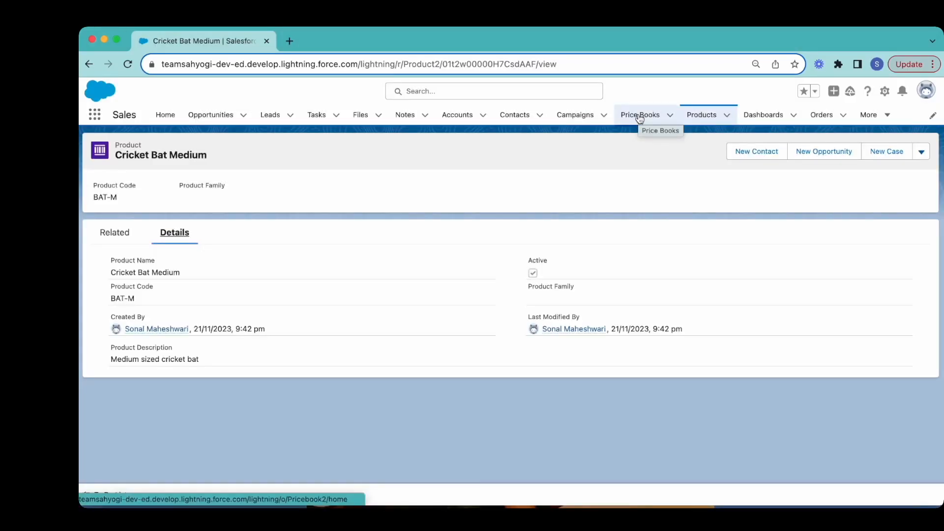
Create a price book named Small Schools with the description "Schools with one cricket team" and continue with another new one
{"action": "left_click", "coordinate": [639, 117]}
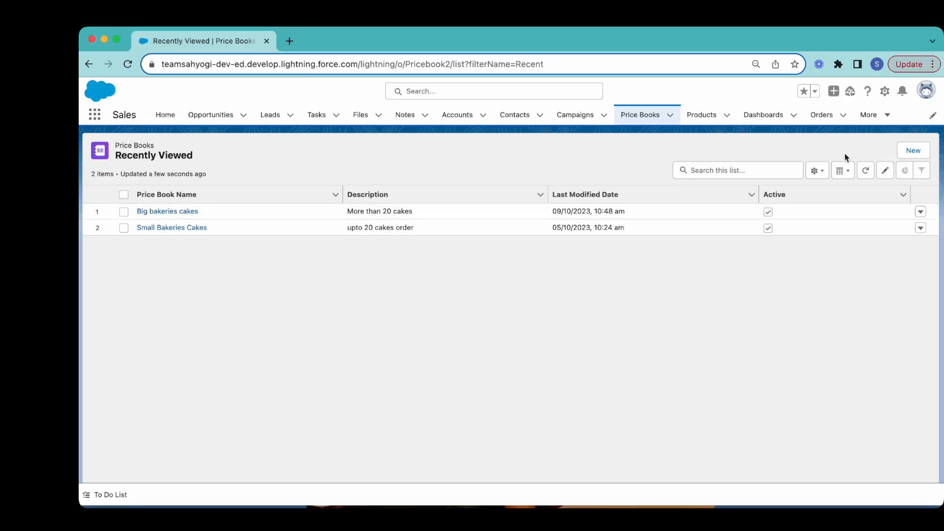
{"action": "left_click", "coordinate": [921, 153]}
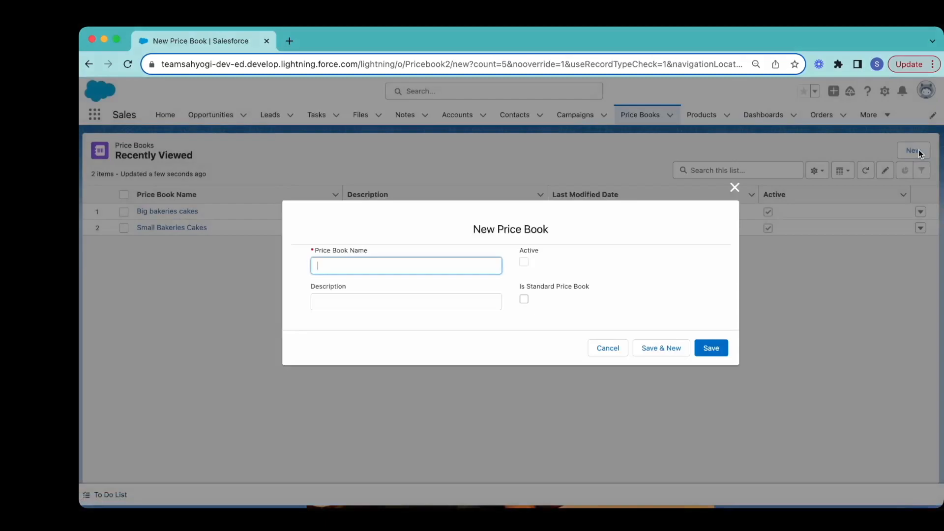
{"action": "type", "text": "Small Schools"}
{"action": "left_click", "coordinate": [428, 302]}
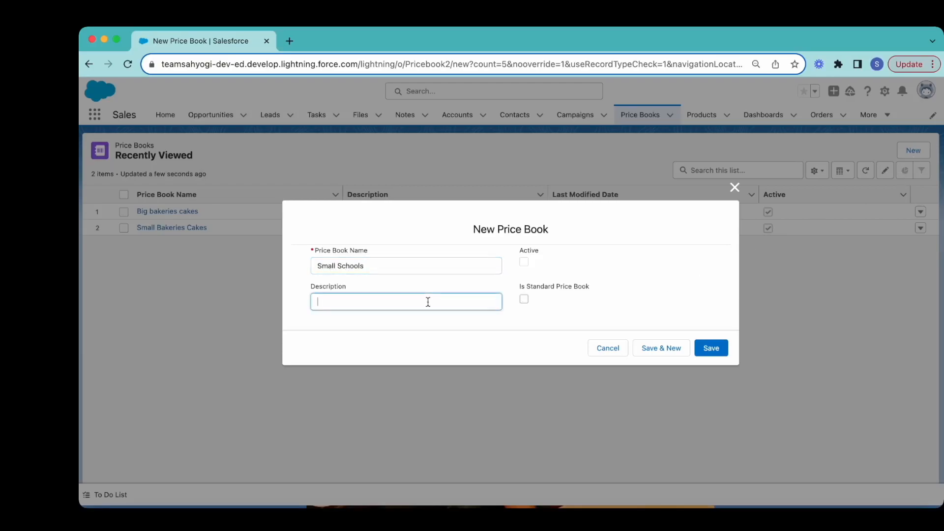
{"action": "type", "text": "Schools with one cricket team"}
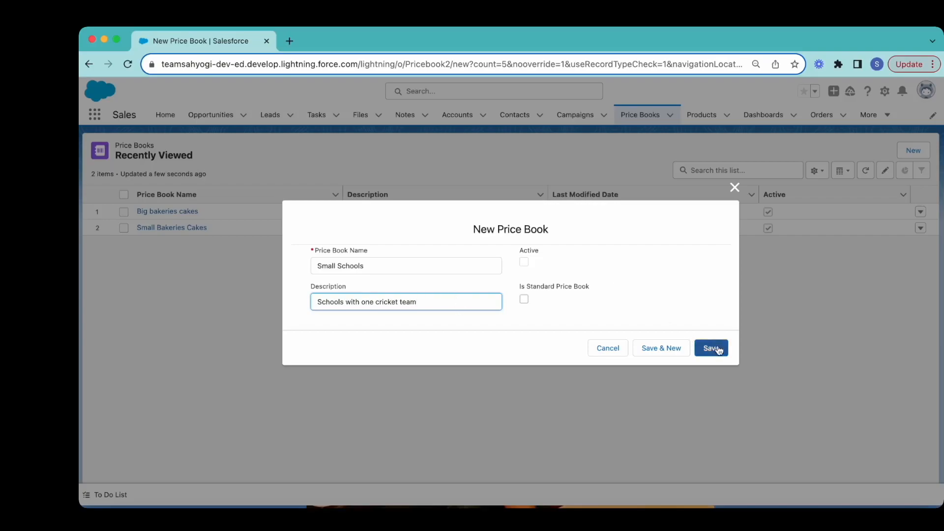
{"action": "left_click", "coordinate": [658, 349]}
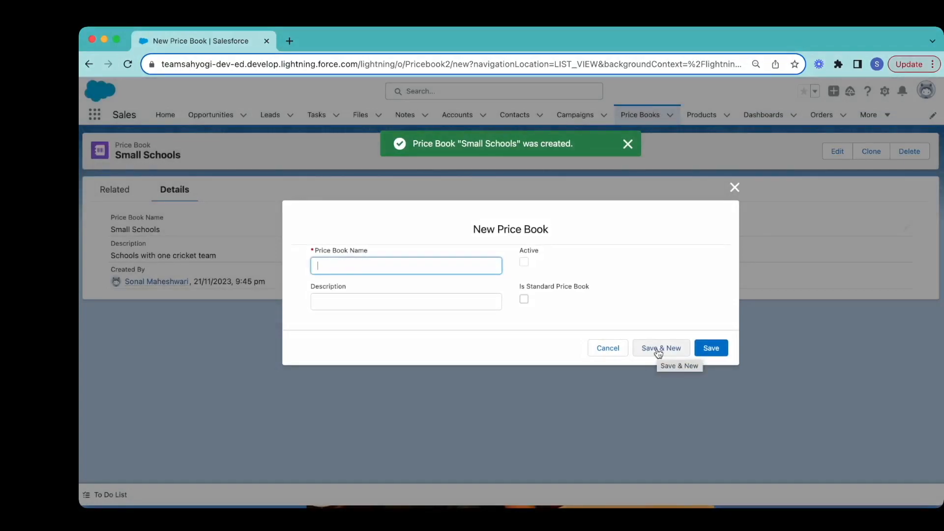
Create a price book named Big Schools with the description "Schools with more than 1 cricket teams"
{"action": "type", "text": "Big Schools"}
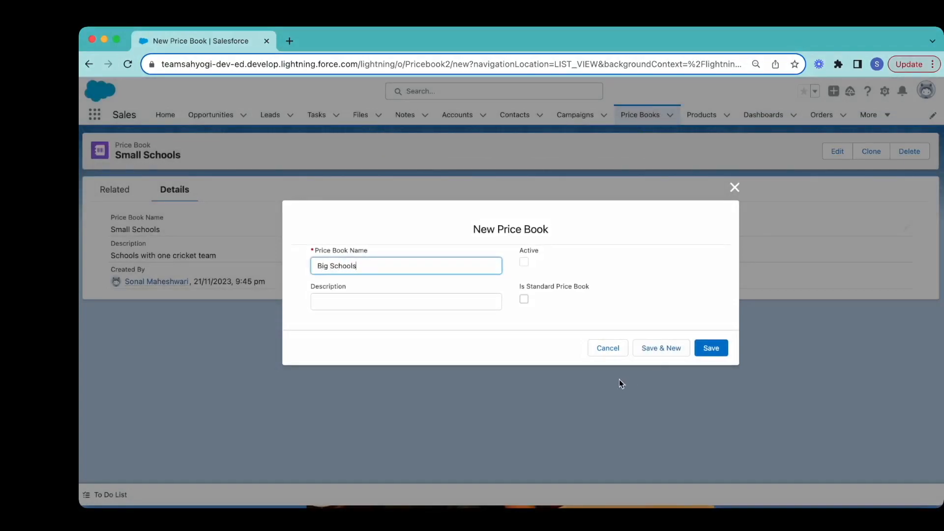
{"action": "left_click", "coordinate": [438, 300]}
{"action": "type", "text": "Scho"}
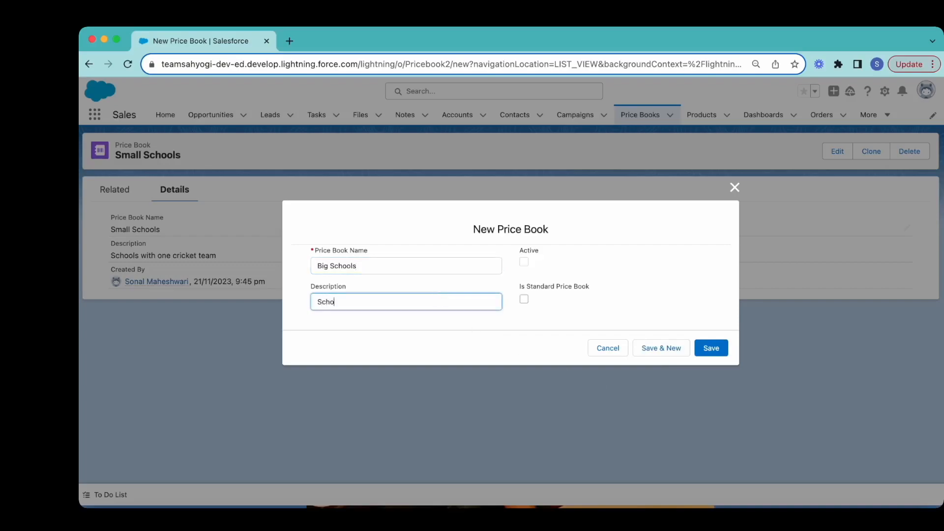
{"action": "type", "text": "ols with more than "}
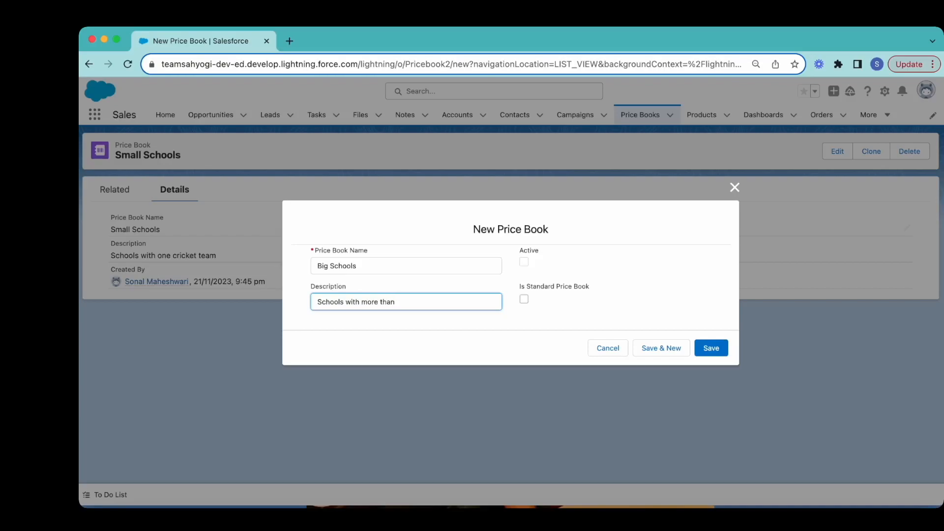
{"action": "type", "text": "1 cricket teams"}
{"action": "left_click", "coordinate": [708, 352]}
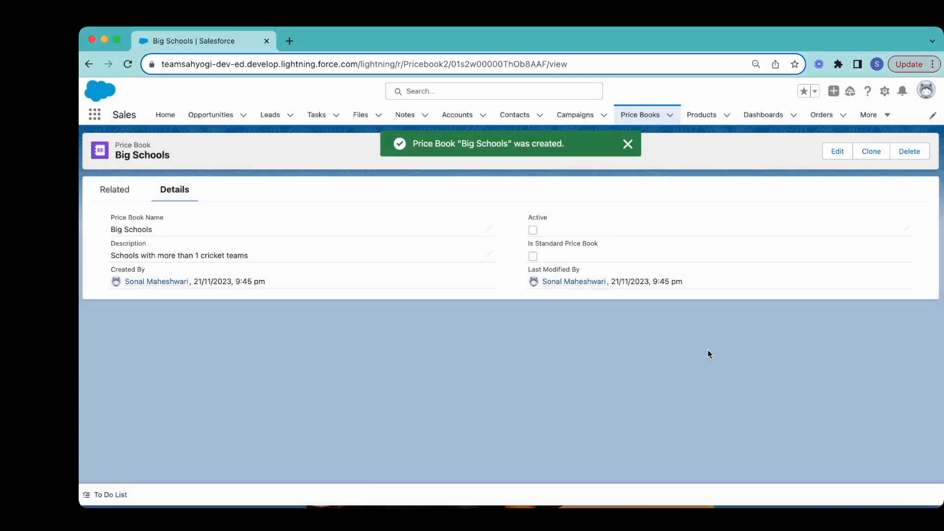
Select Cricket Bat Medium and Delivery as the products to add to the Big Schools price book
{"action": "left_click", "coordinate": [117, 193]}
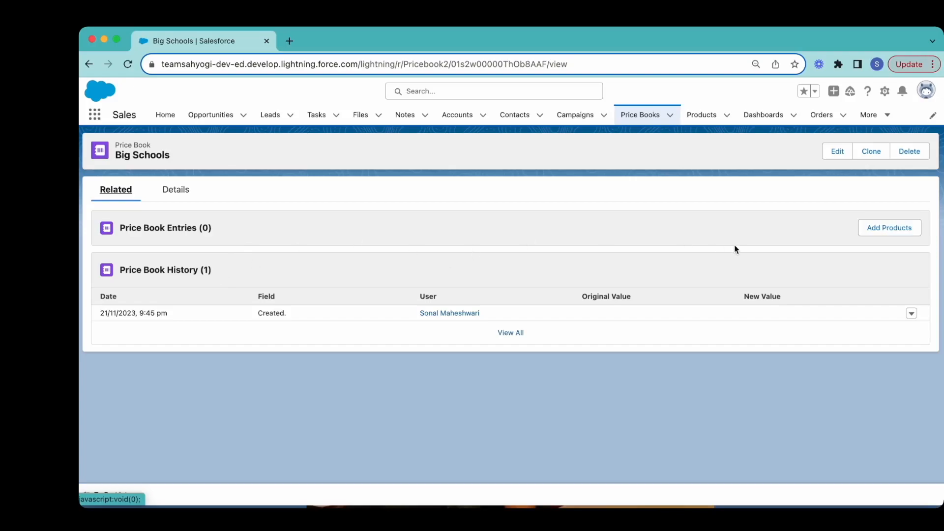
{"action": "left_click", "coordinate": [894, 231]}
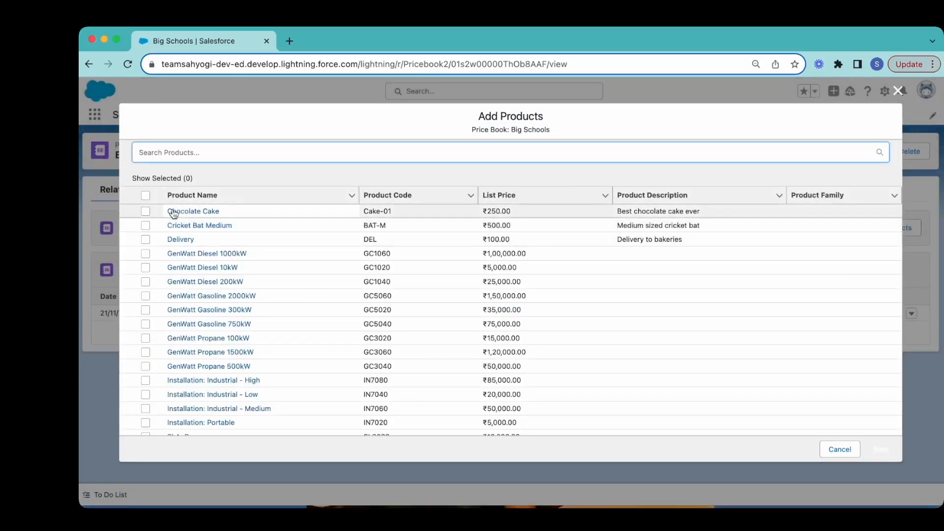
{"action": "left_click", "coordinate": [146, 226]}
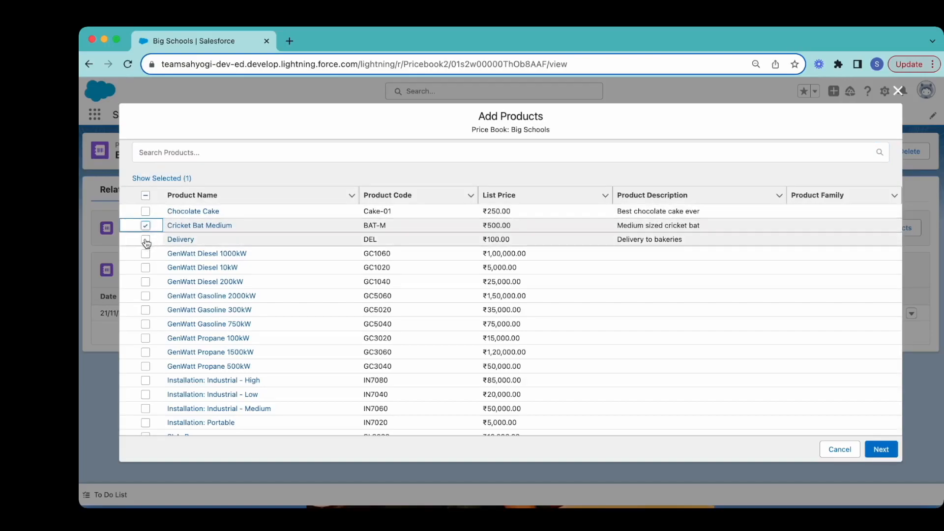
{"action": "left_click", "coordinate": [145, 240]}
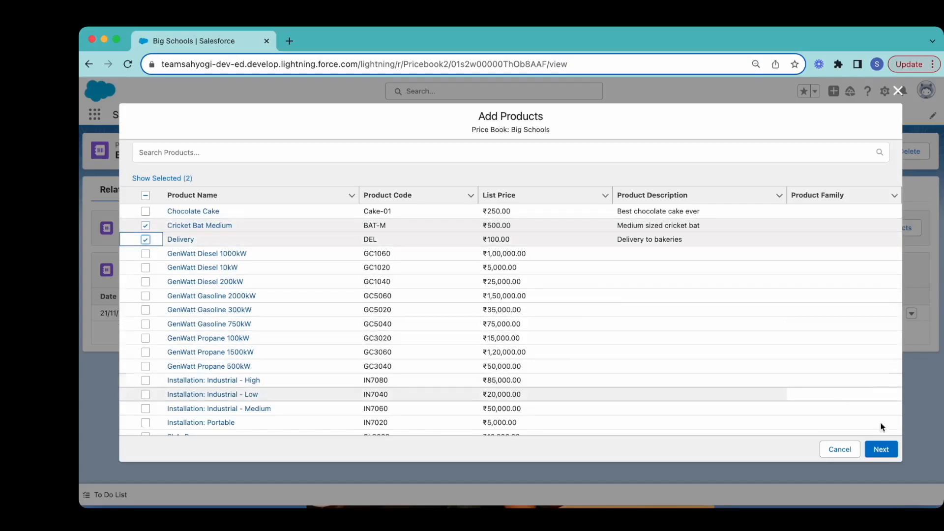
{"action": "left_click", "coordinate": [884, 452]}
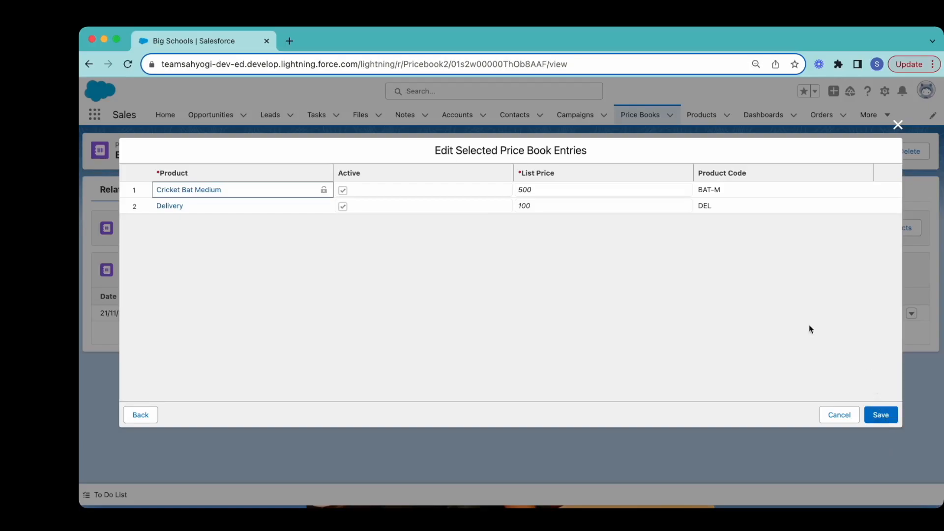
Set the list price of Cricket Bat Medium to 400 and save the Big Schools price book entries
{"action": "left_click", "coordinate": [537, 189]}
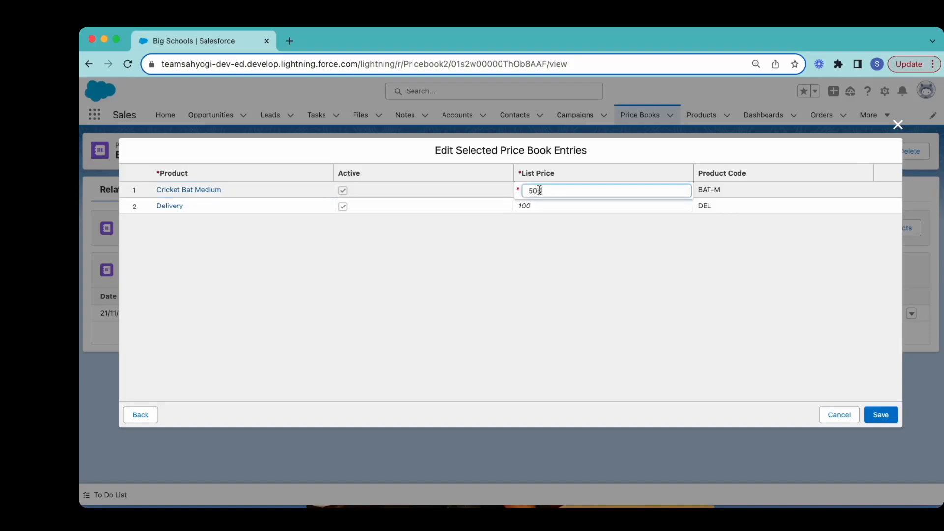
{"action": "key", "text": "BackSpace"}
{"action": "key", "text": "BackSpace"}
{"action": "type", "text": "400"}
{"action": "left_click", "coordinate": [570, 285]}
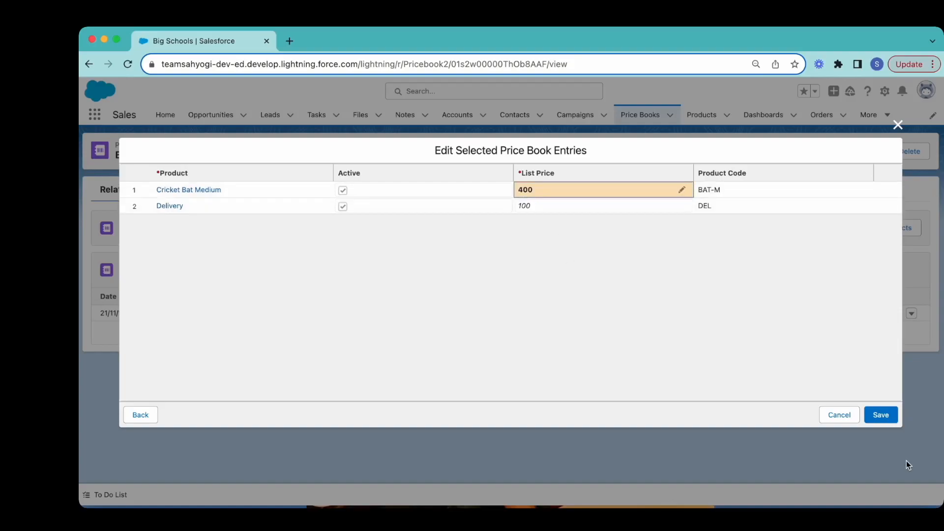
{"action": "left_click", "coordinate": [879, 419]}
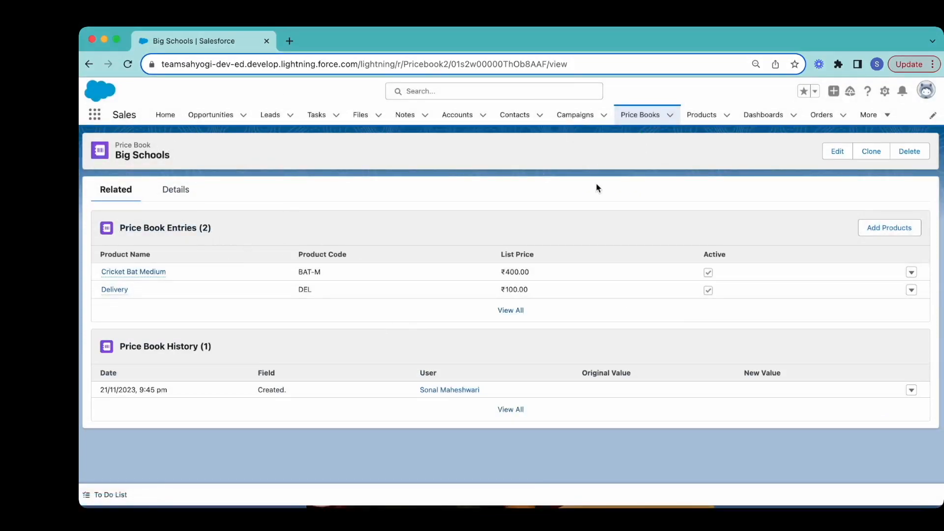
Add Cricket Bat Medium to the Small Schools price book at the default list price of 500
{"action": "left_click", "coordinate": [652, 116]}
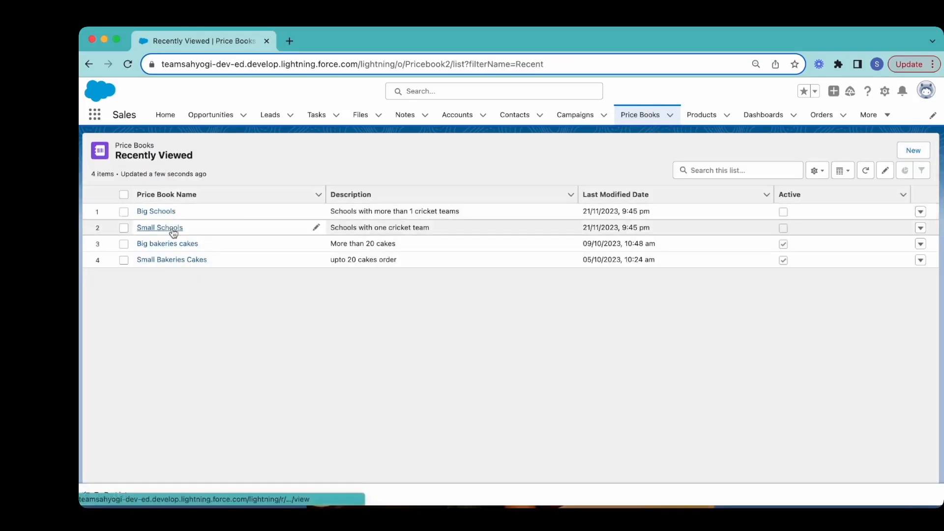
{"action": "left_click", "coordinate": [173, 233]}
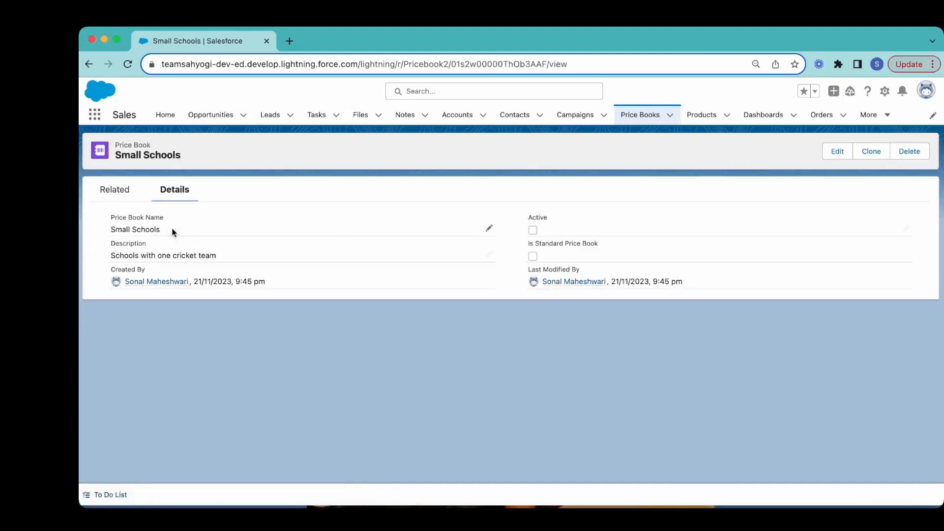
{"action": "left_click", "coordinate": [121, 194]}
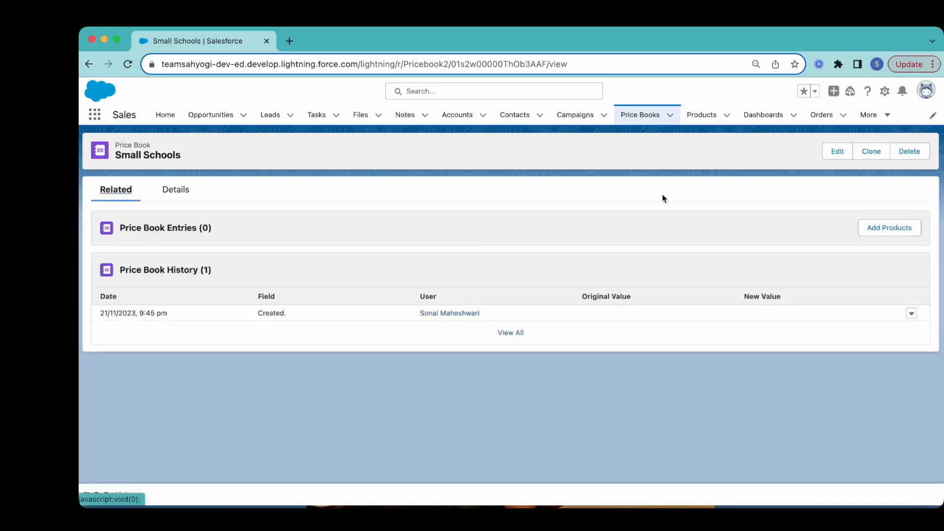
{"action": "left_click", "coordinate": [884, 227]}
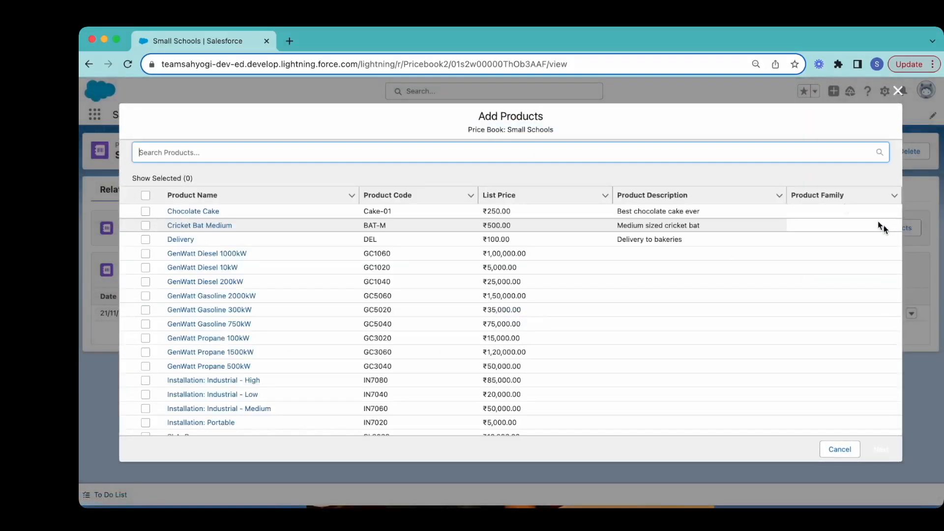
{"action": "left_click", "coordinate": [146, 226]}
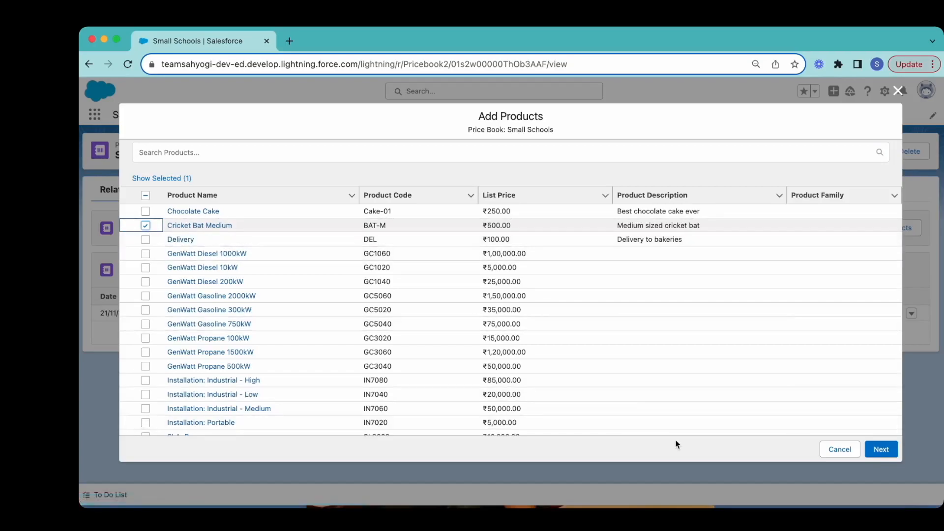
{"action": "left_click", "coordinate": [886, 448]}
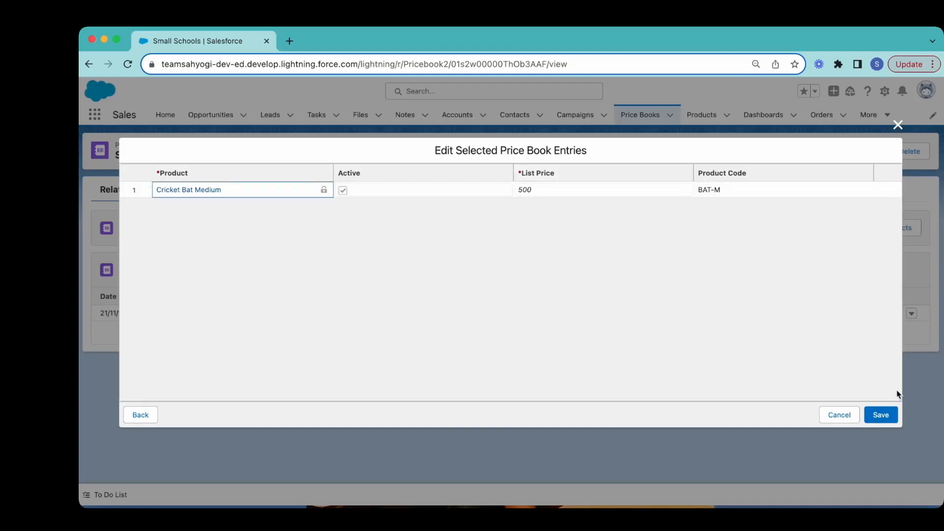
{"action": "left_click", "coordinate": [881, 415]}
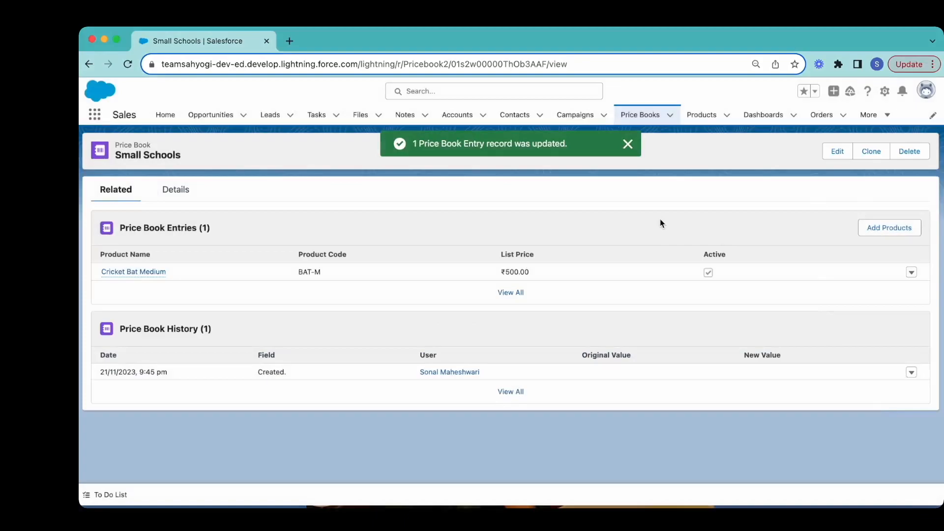
Mark the Small Schools and Big Schools price books as active in the price book list and save
{"action": "left_click", "coordinate": [634, 116]}
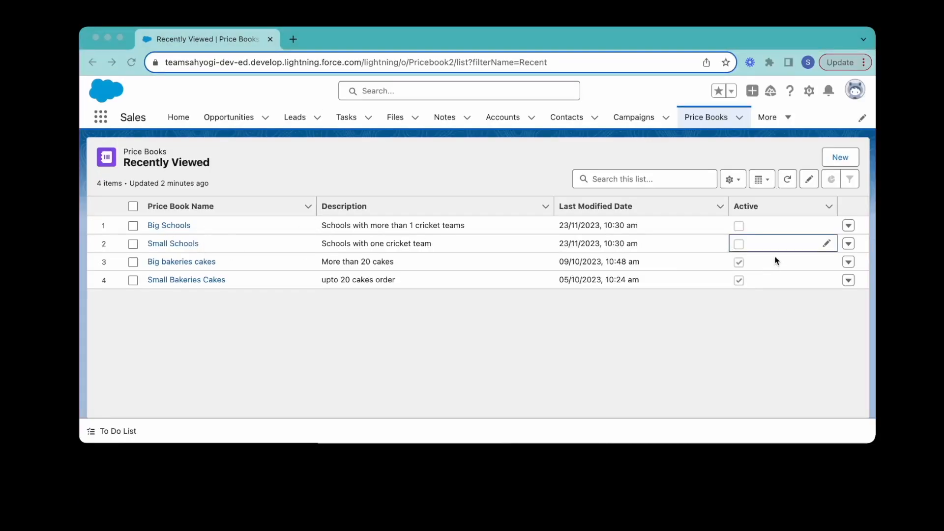
{"action": "left_click", "coordinate": [826, 243]}
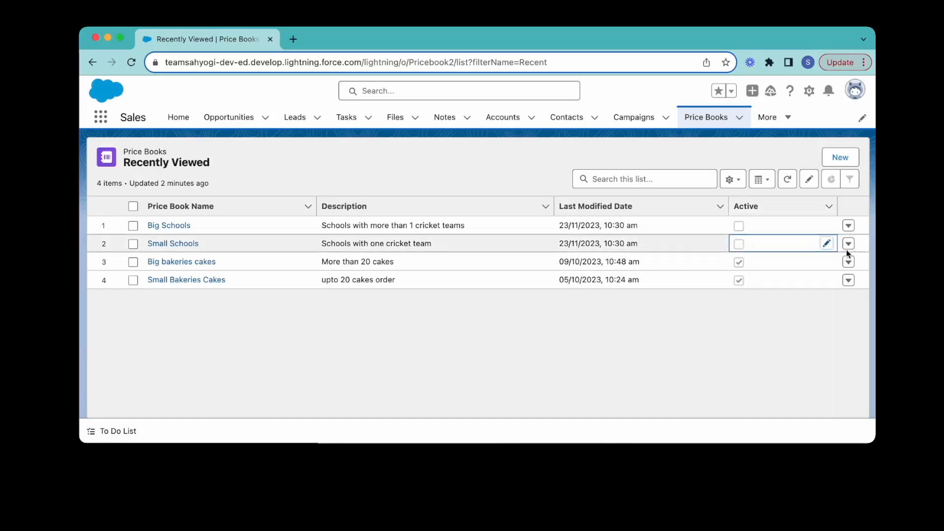
{"action": "left_click", "coordinate": [826, 244]}
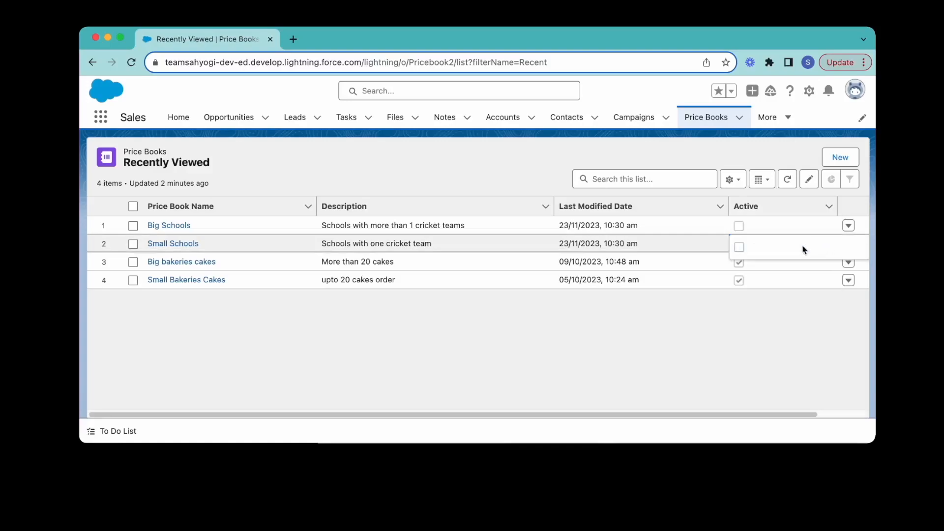
{"action": "left_click", "coordinate": [738, 248]}
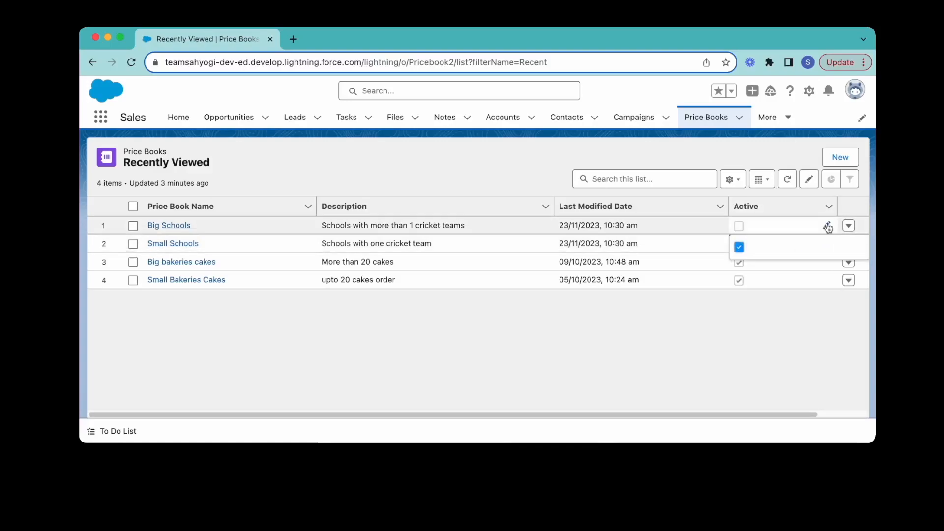
{"action": "left_click", "coordinate": [798, 343]}
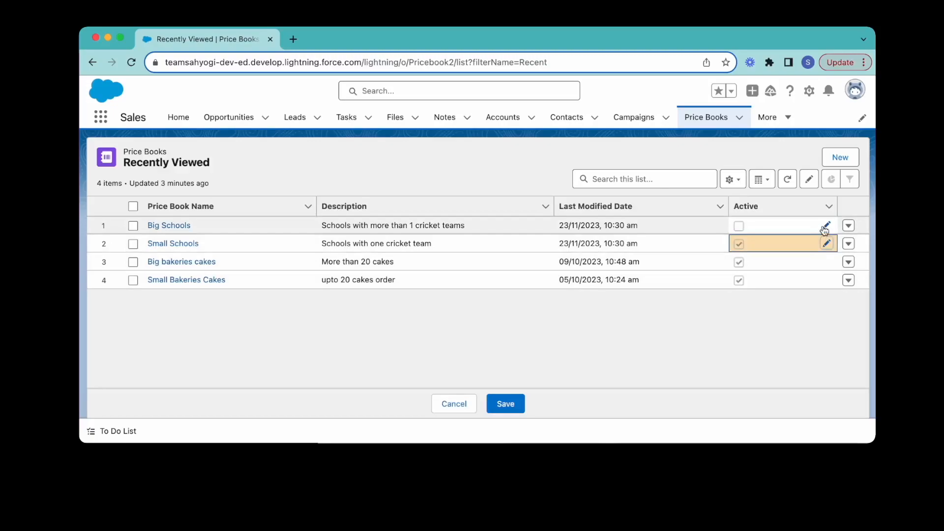
{"action": "left_click", "coordinate": [826, 229]}
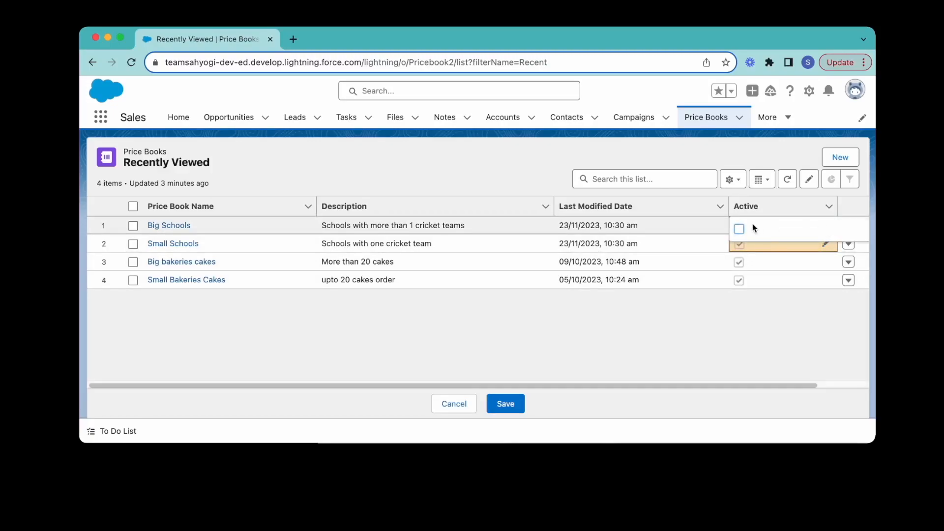
{"action": "left_click", "coordinate": [738, 229]}
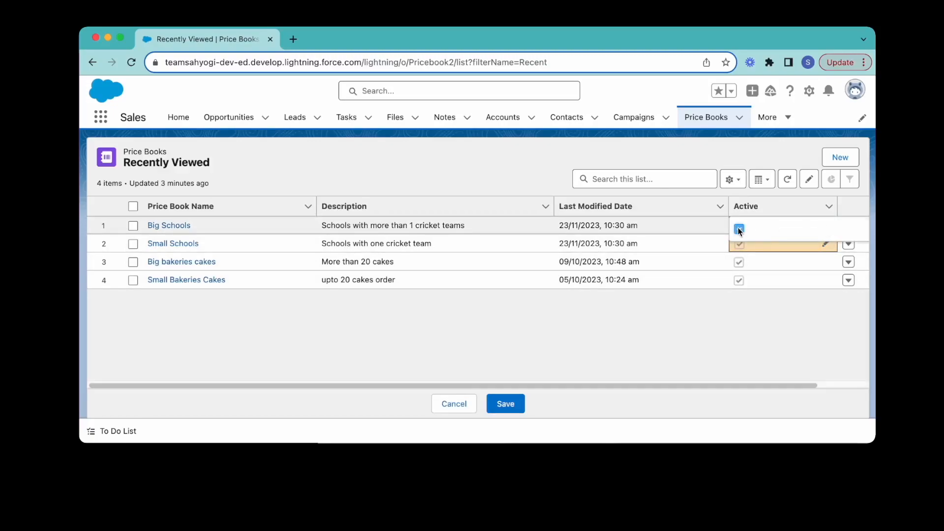
{"action": "left_click", "coordinate": [505, 404]}
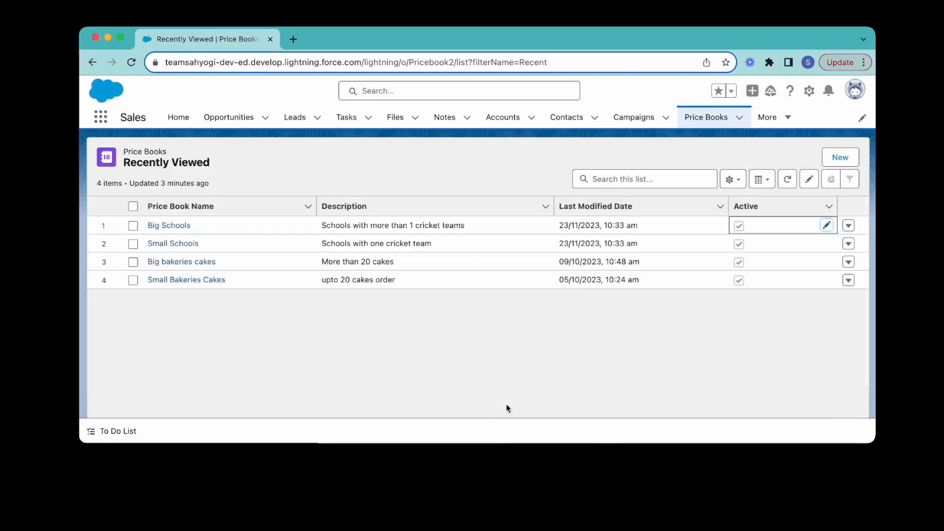
Open the Delhi Public School- opportunity and associate it with the Big Schools price book
{"action": "left_click", "coordinate": [229, 118]}
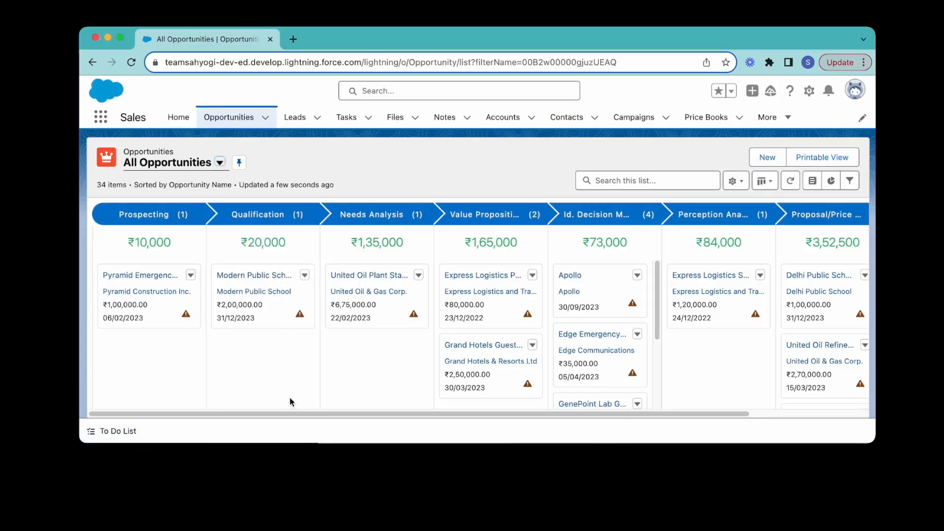
{"action": "left_click_drag", "start_coordinate": [297, 413], "coordinate": [381, 415]}
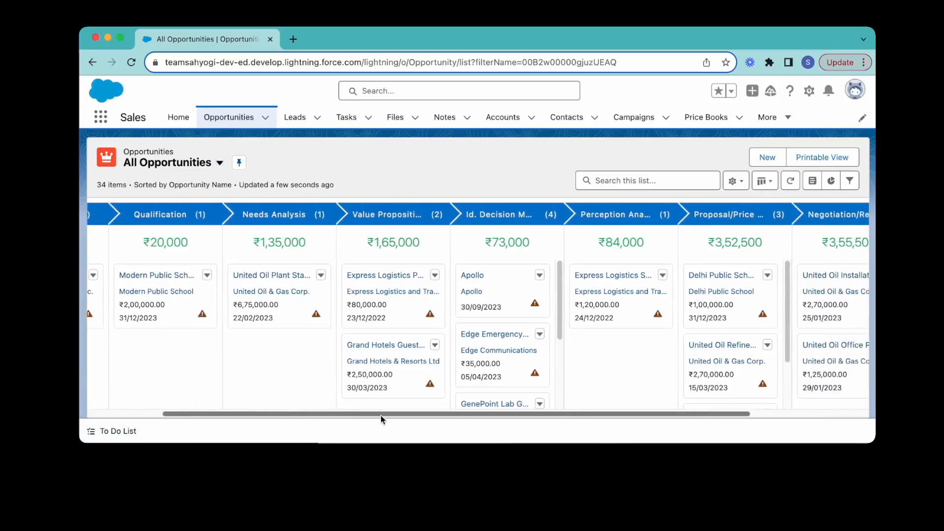
{"action": "left_click", "coordinate": [723, 276]}
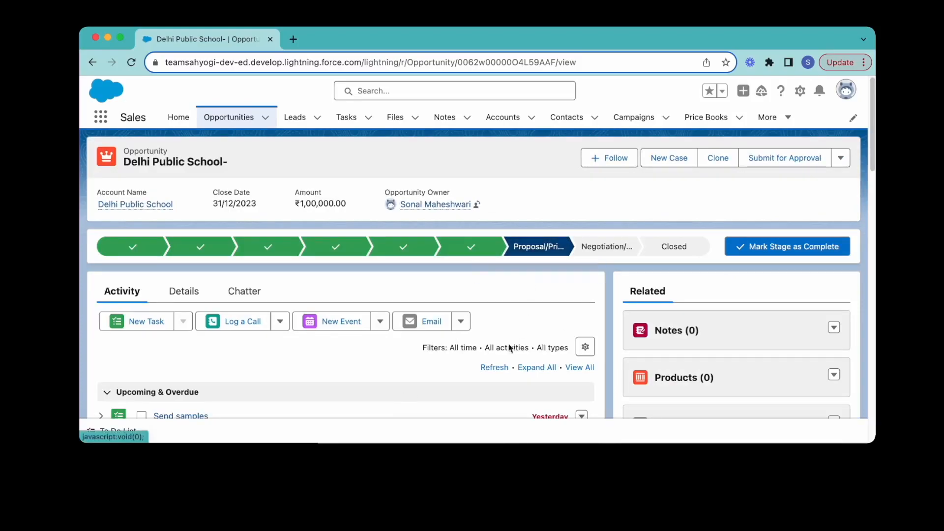
{"action": "scroll", "coordinate": [508, 356], "scroll_direction": "down", "scroll_amount": 3}
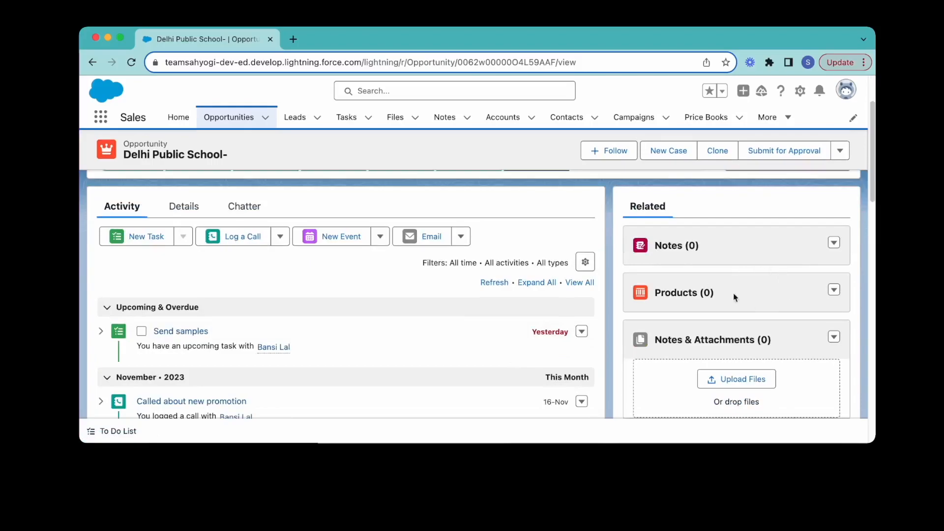
{"action": "left_click", "coordinate": [833, 290]}
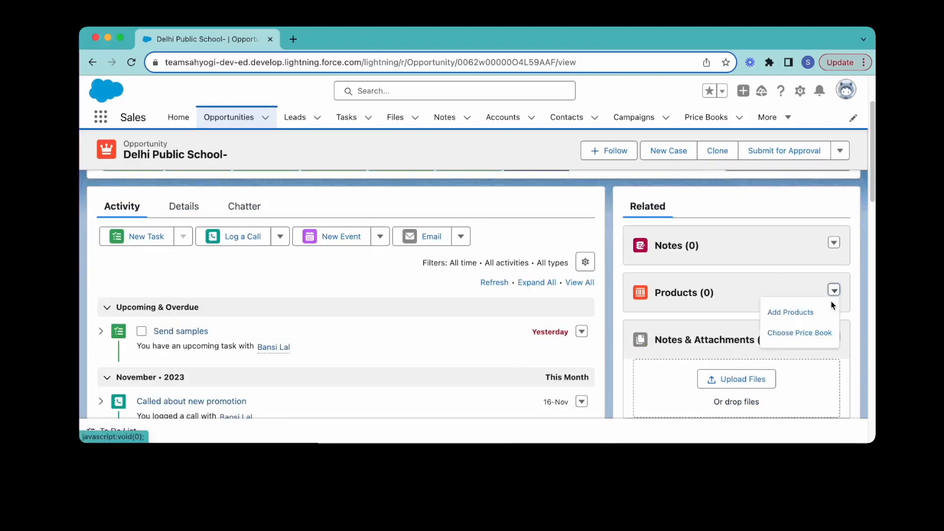
{"action": "left_click", "coordinate": [812, 334]}
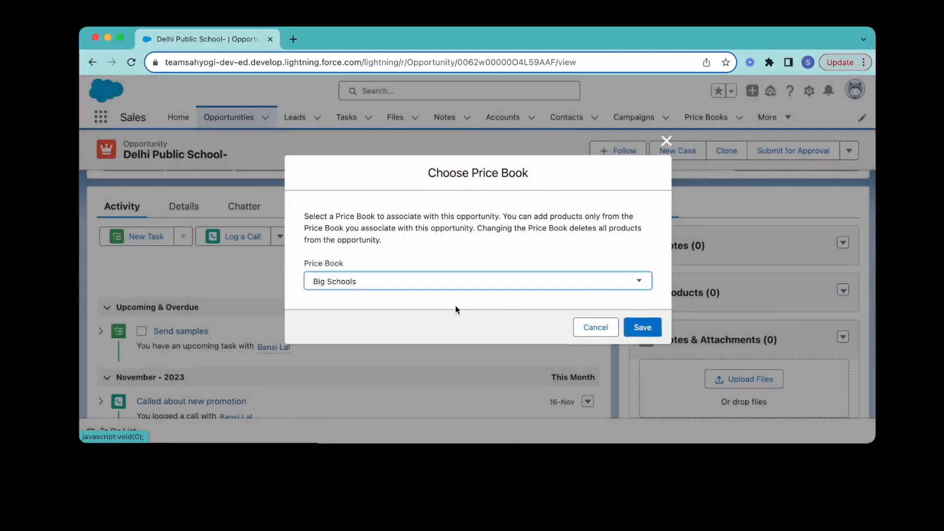
{"action": "left_click", "coordinate": [639, 283]}
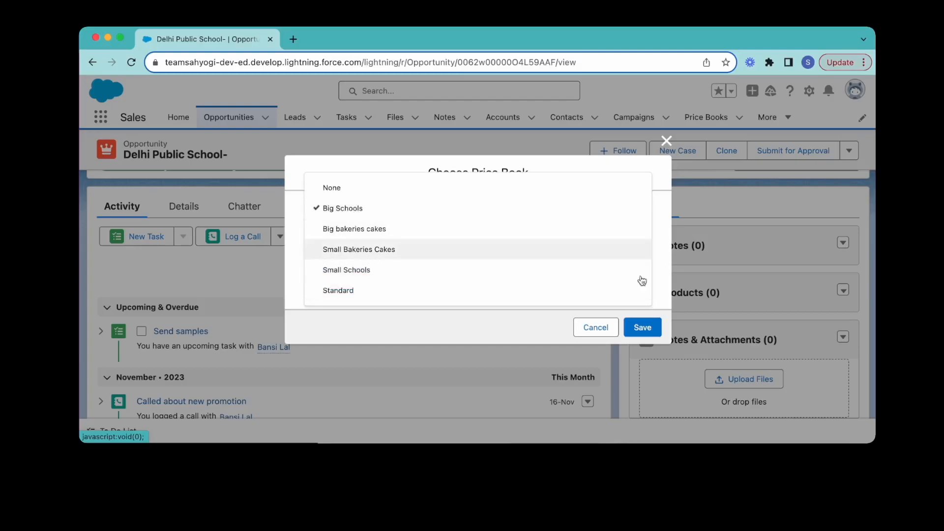
{"action": "left_click", "coordinate": [645, 330]}
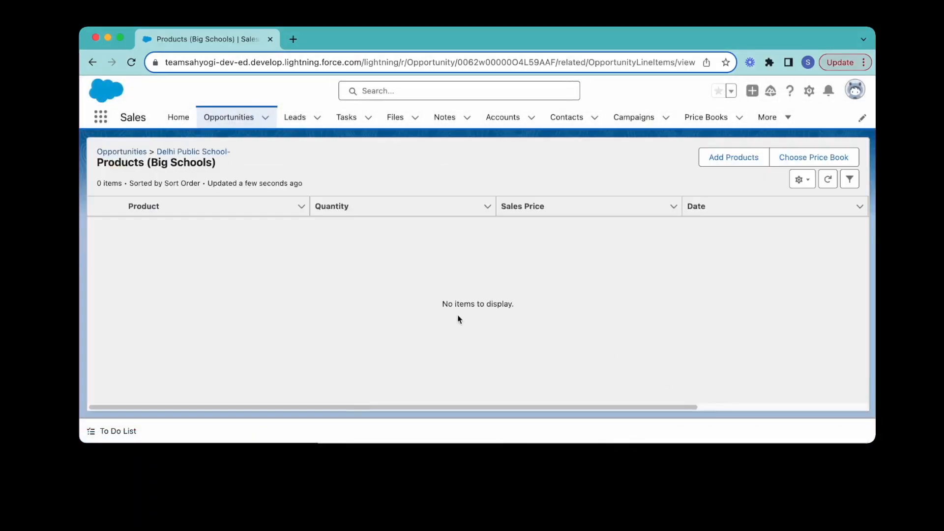
Select Cricket Bat Medium and Delivery as products to add to the Delhi Public School- opportunity
{"action": "left_click", "coordinate": [733, 157]}
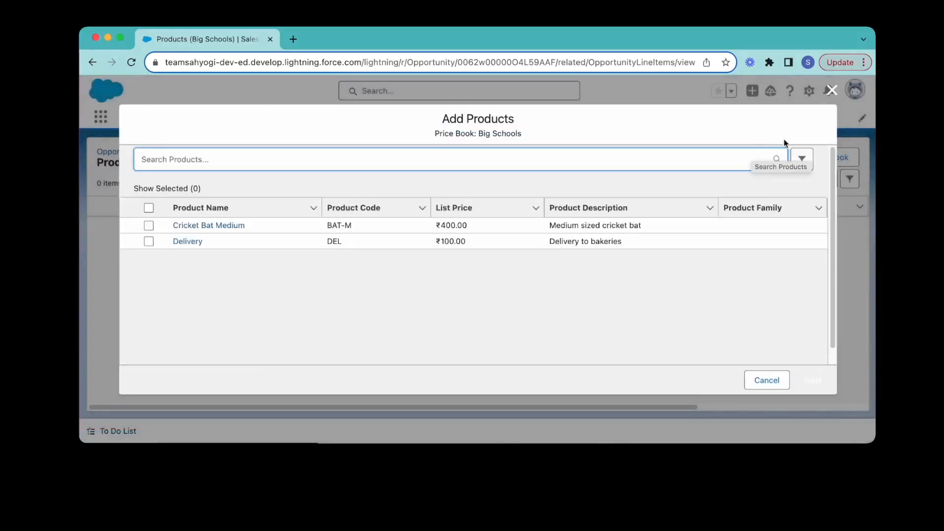
{"action": "left_click", "coordinate": [149, 226]}
{"action": "left_click", "coordinate": [149, 242]}
{"action": "left_click", "coordinate": [814, 383]}
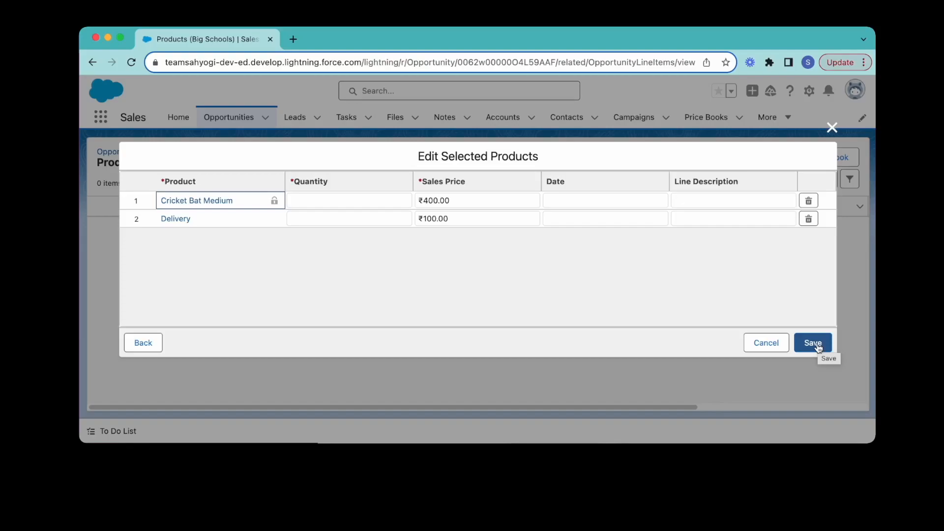
Set Cricket Bat Medium's quantity to 10 and its sales price to 400, and try to save the selected products
{"action": "left_click", "coordinate": [360, 203]}
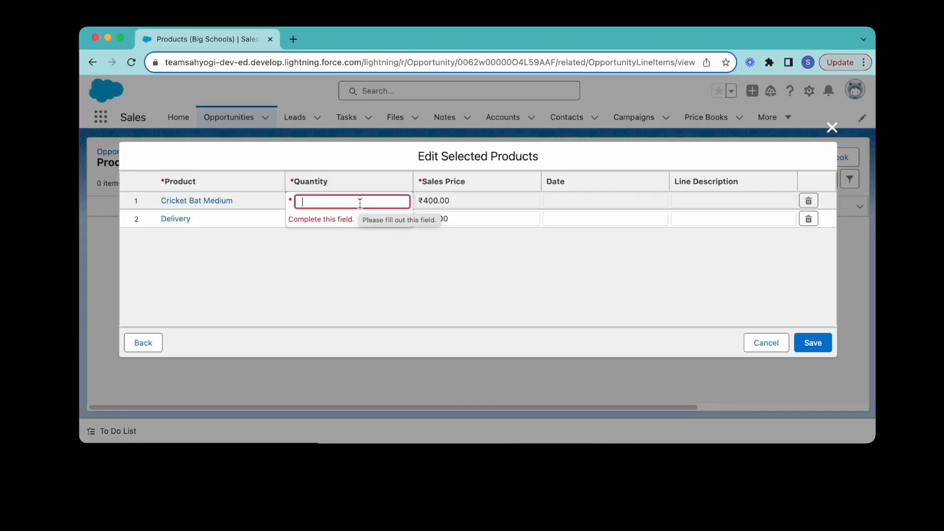
{"action": "type", "text": "10"}
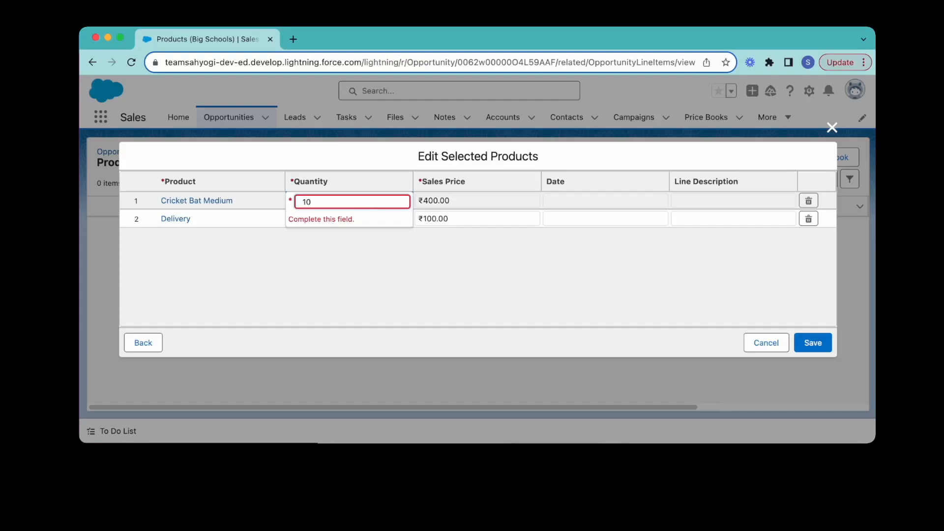
{"action": "left_click", "coordinate": [391, 269]}
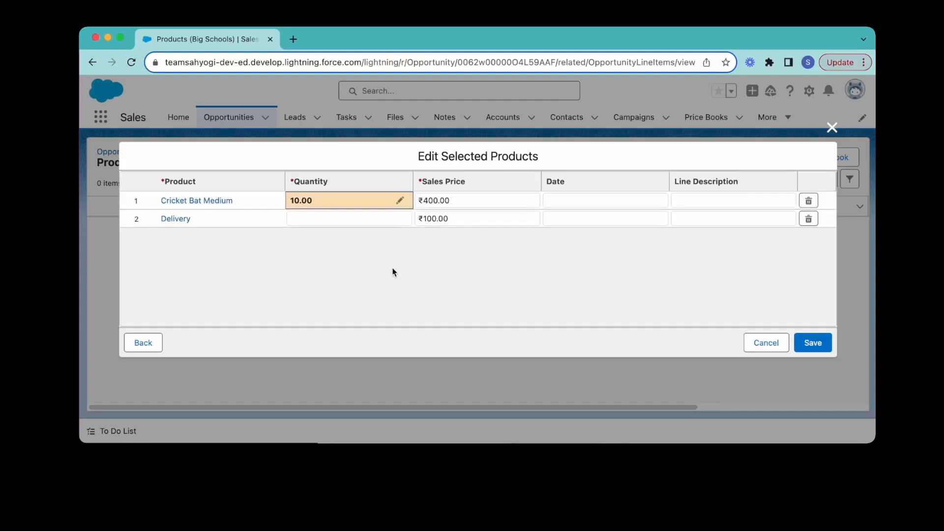
{"action": "left_click", "coordinate": [435, 201]}
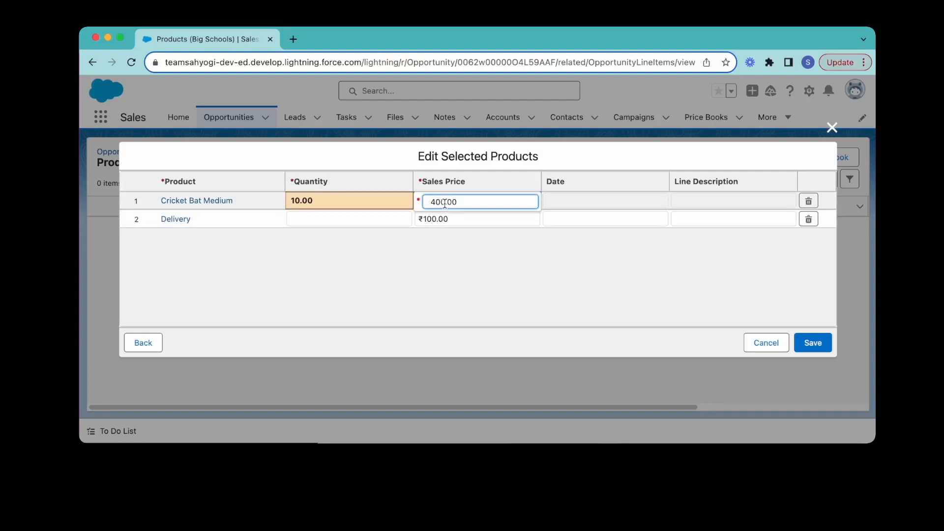
{"action": "key", "text": "BackSpace"}
{"action": "key", "text": "BackSpace"}
{"action": "key", "text": "BackSpace"}
{"action": "left_click", "coordinate": [495, 297]}
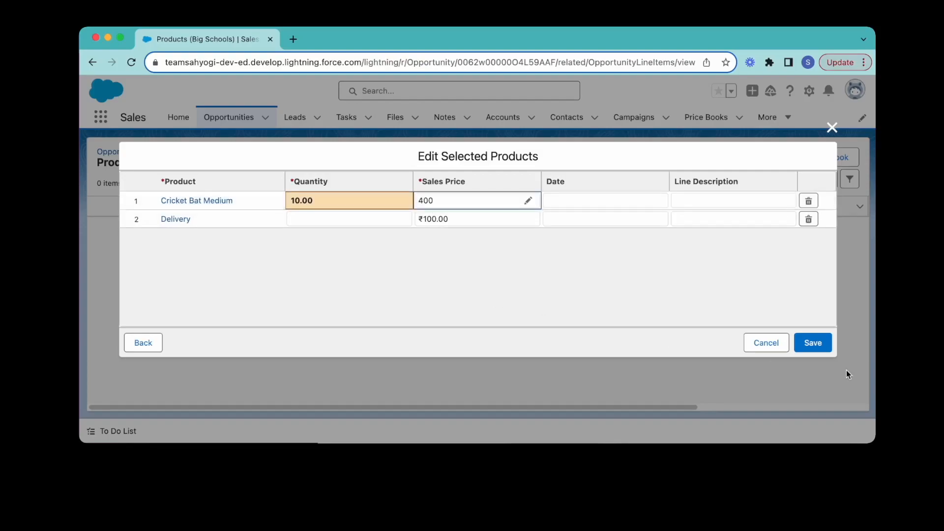
{"action": "left_click", "coordinate": [813, 344]}
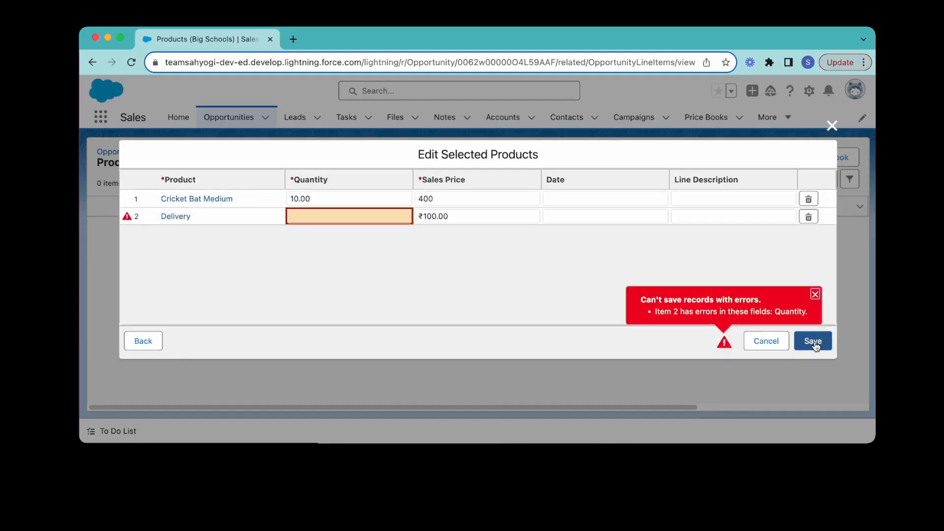
Set the Delivery product's quantity to 1 and save the selected products to the opportunity
{"action": "left_click", "coordinate": [479, 300]}
{"action": "left_click", "coordinate": [320, 217]}
{"action": "type", "text": "1"}
{"action": "left_click", "coordinate": [427, 296]}
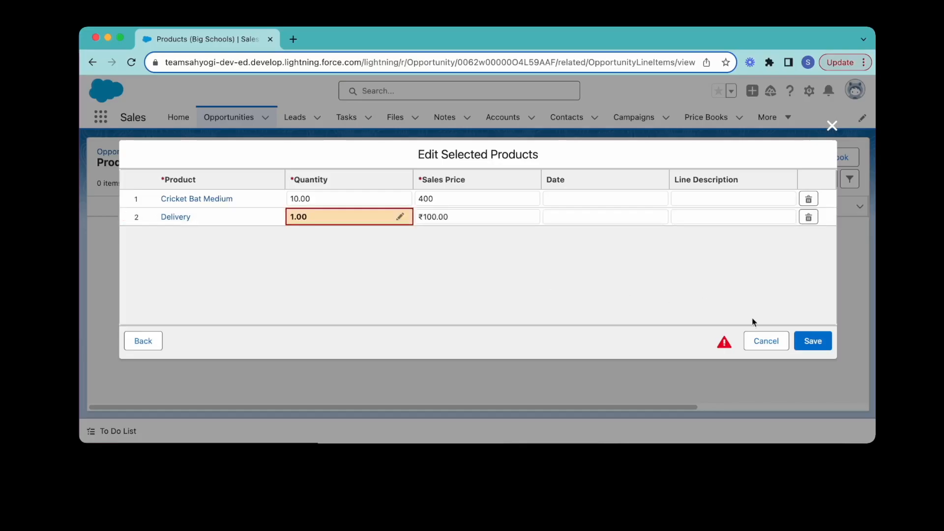
{"action": "left_click", "coordinate": [814, 341]}
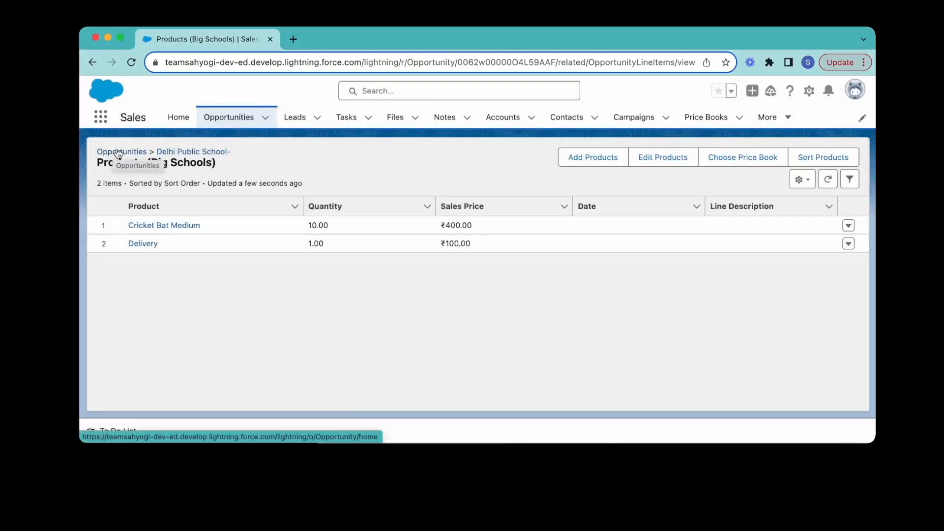
Reopen the Delhi Public School- opportunity from the opportunities list and examine its amount, related products and quotes
{"action": "left_click", "coordinate": [118, 154]}
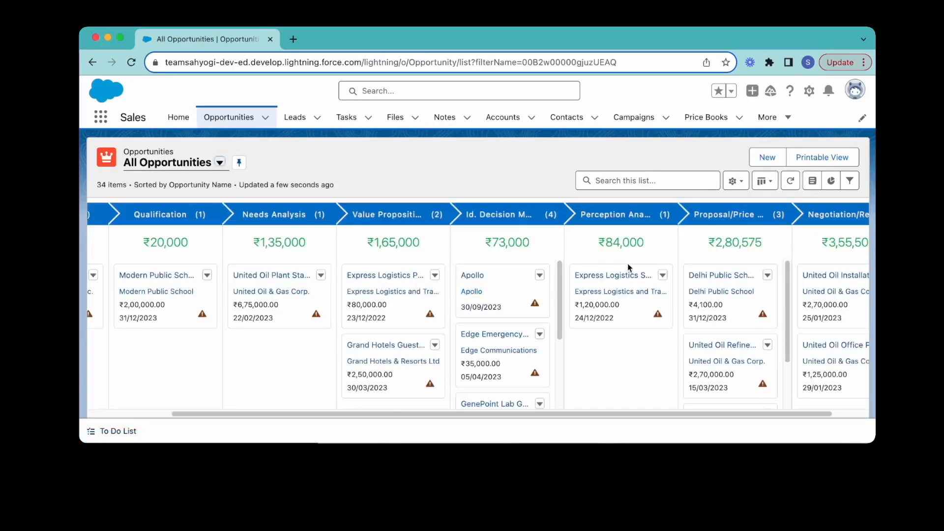
{"action": "left_click", "coordinate": [725, 275]}
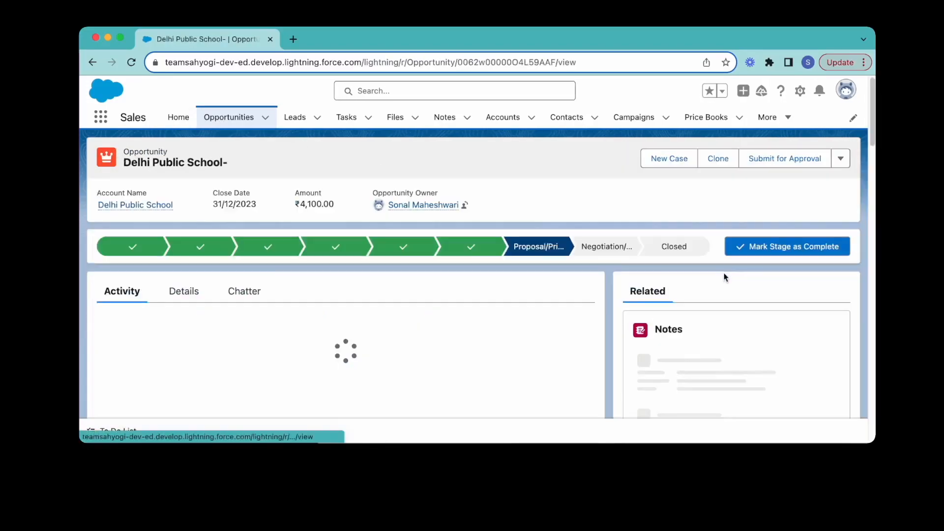
{"action": "scroll", "coordinate": [718, 345], "scroll_direction": "down", "scroll_amount": 5}
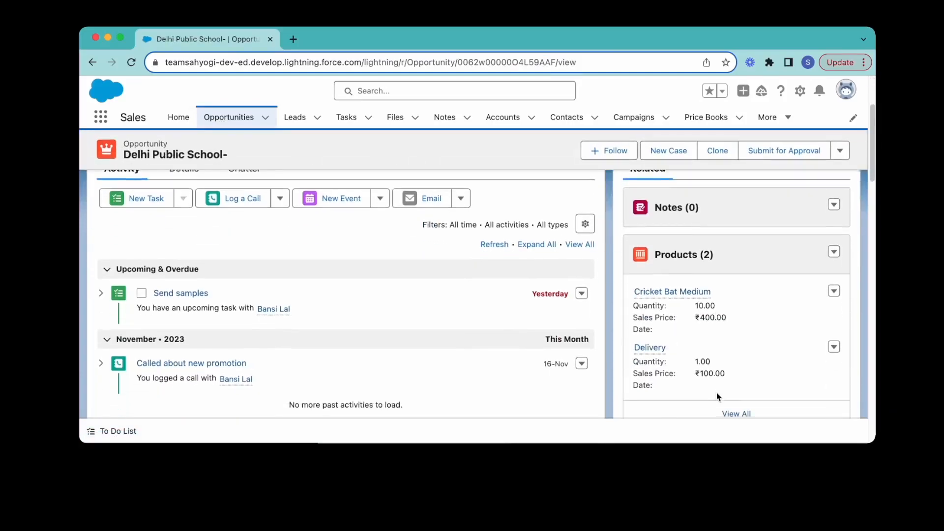
{"action": "scroll", "coordinate": [717, 397], "scroll_direction": "down", "scroll_amount": 5}
{"action": "scroll", "coordinate": [716, 392], "scroll_direction": "down", "scroll_amount": 10}
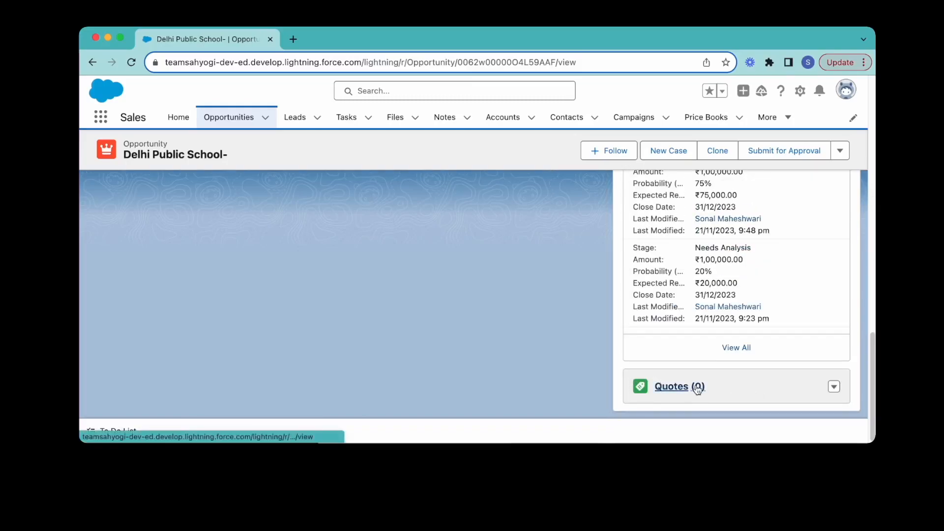
Find Quotes Settings in Setup, check whether quotes are enabled, and leave the settings without changes
{"action": "left_click", "coordinate": [801, 92]}
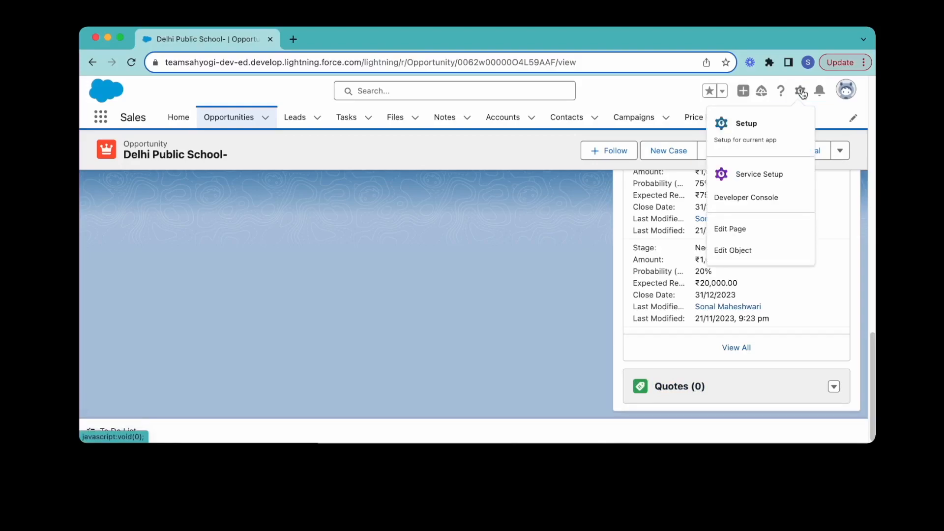
{"action": "left_click", "coordinate": [751, 124]}
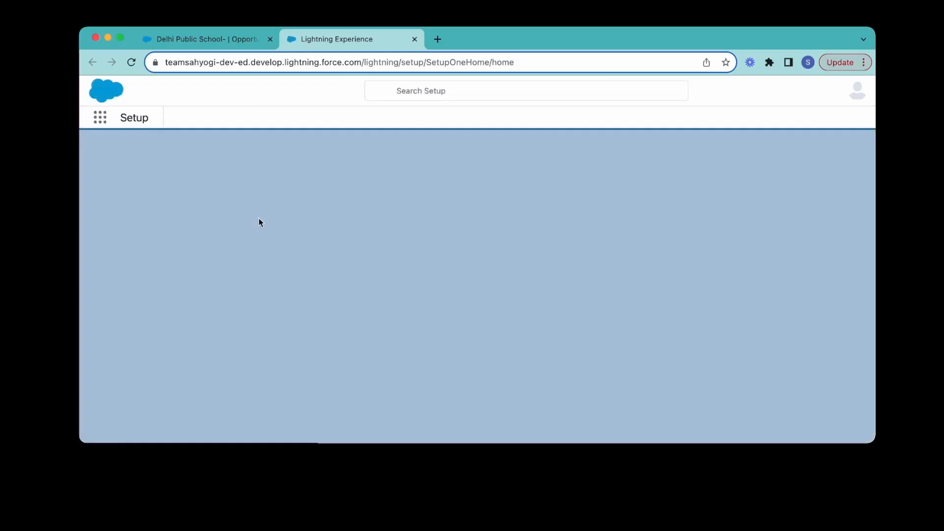
{"action": "left_click", "coordinate": [130, 153]}
{"action": "type", "text": "Quot"}
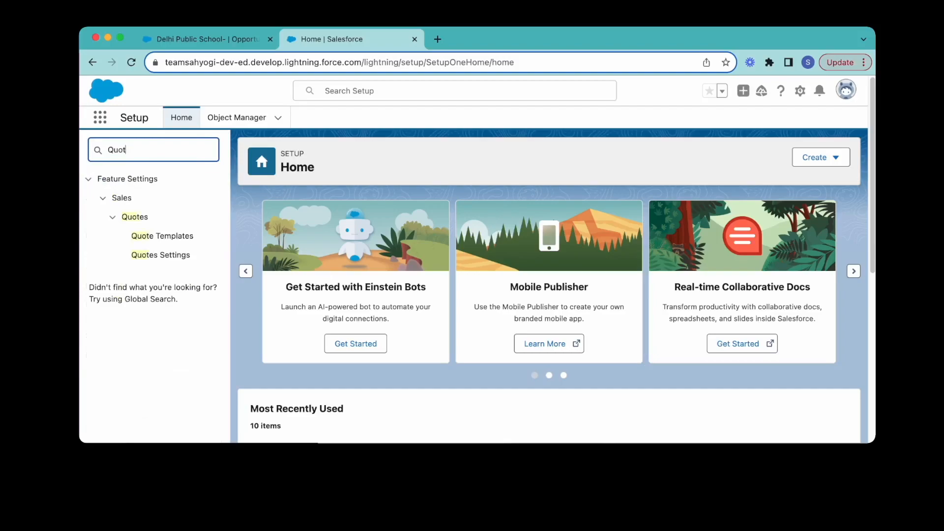
{"action": "left_click", "coordinate": [145, 220]}
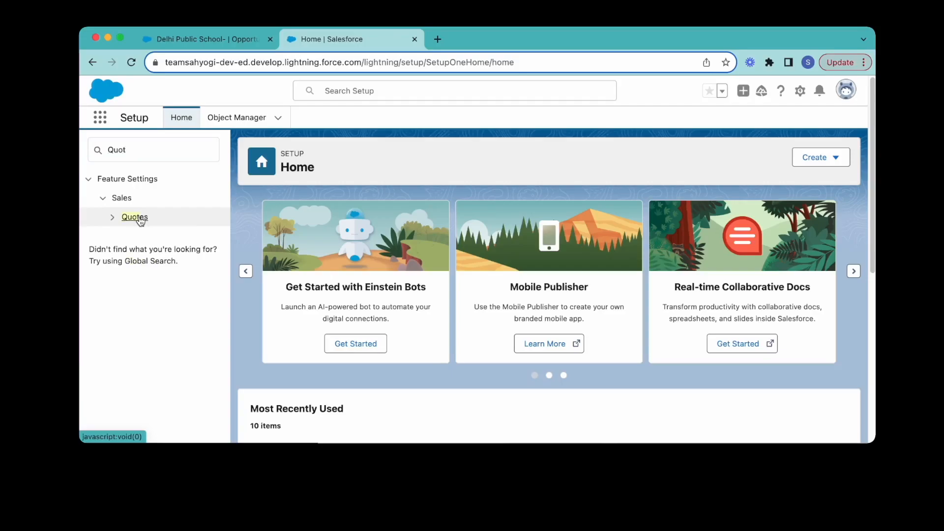
{"action": "left_click", "coordinate": [140, 221]}
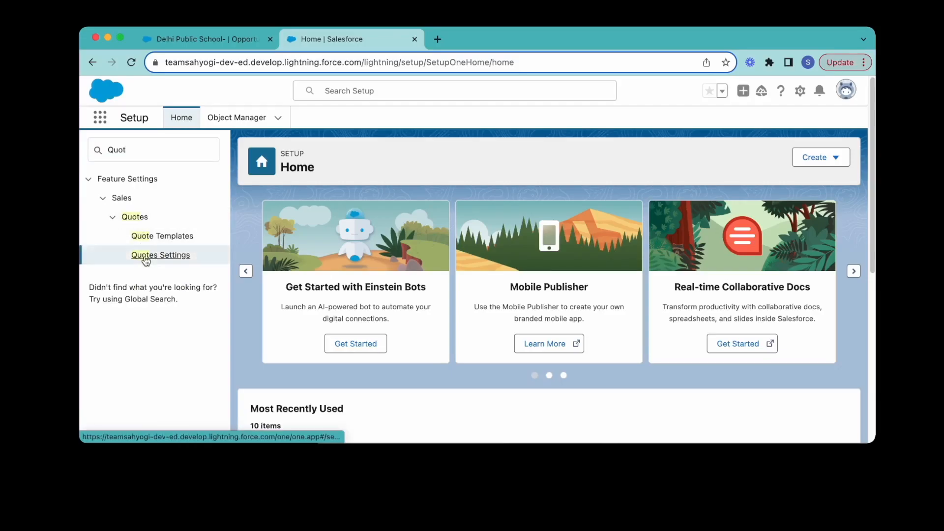
{"action": "left_click", "coordinate": [145, 257]}
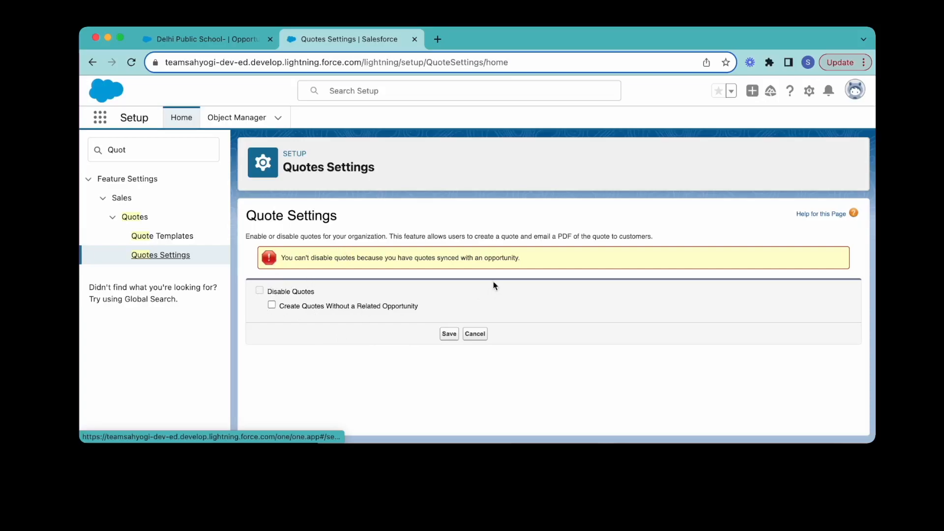
{"action": "left_click", "coordinate": [475, 334]}
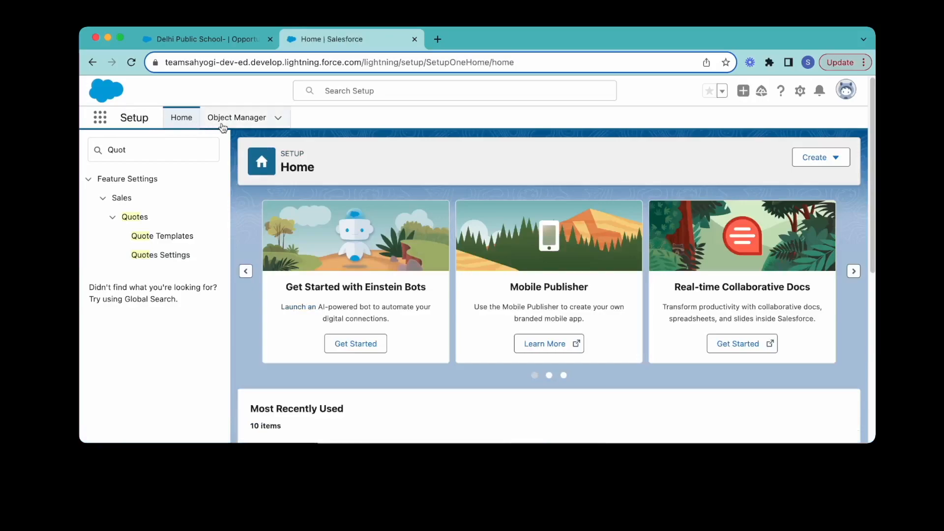
Return to the Sales app, open the Delhi Public School- opportunity and start a new quote from its related quotes
{"action": "left_click", "coordinate": [100, 118]}
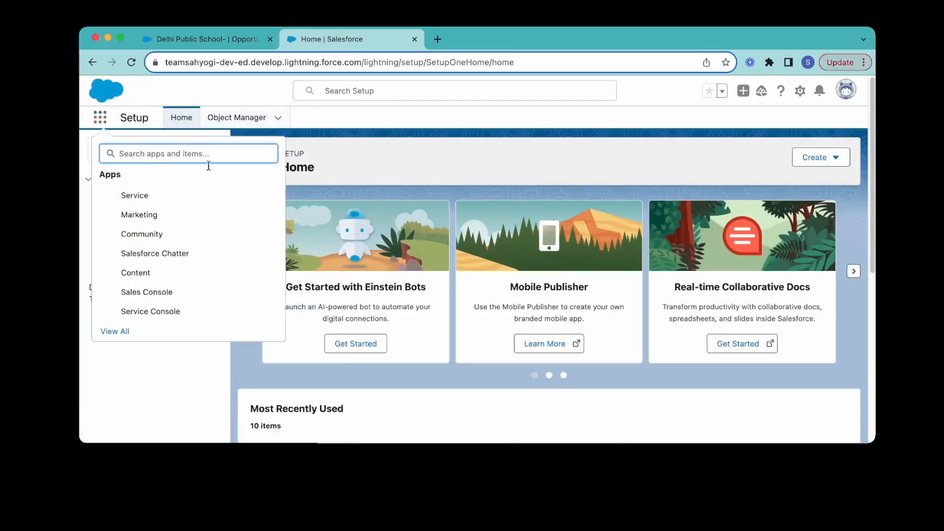
{"action": "left_click", "coordinate": [129, 241]}
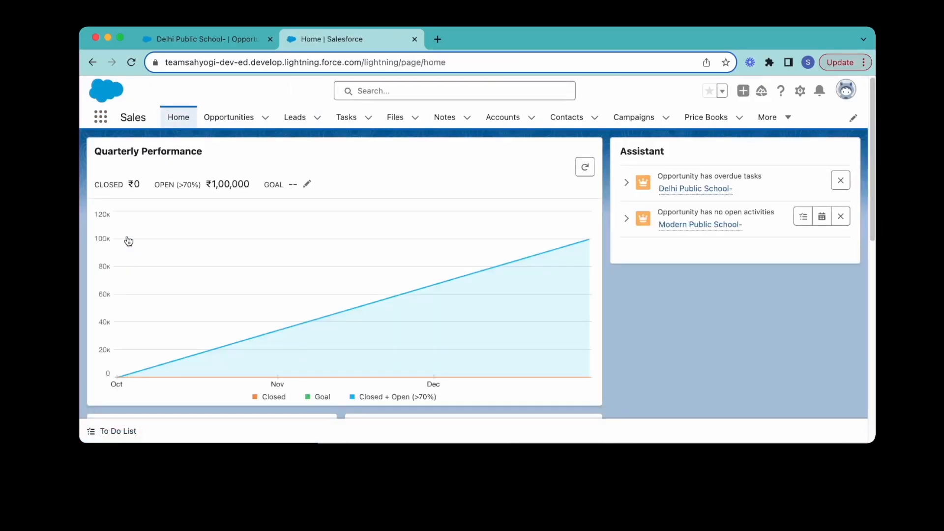
{"action": "mouse_move", "coordinate": [696, 189]}
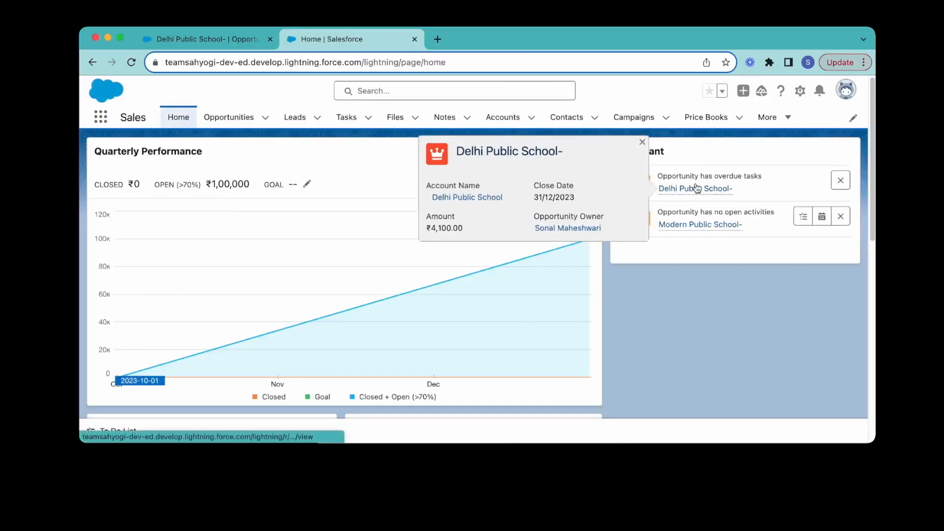
{"action": "left_click", "coordinate": [696, 188]}
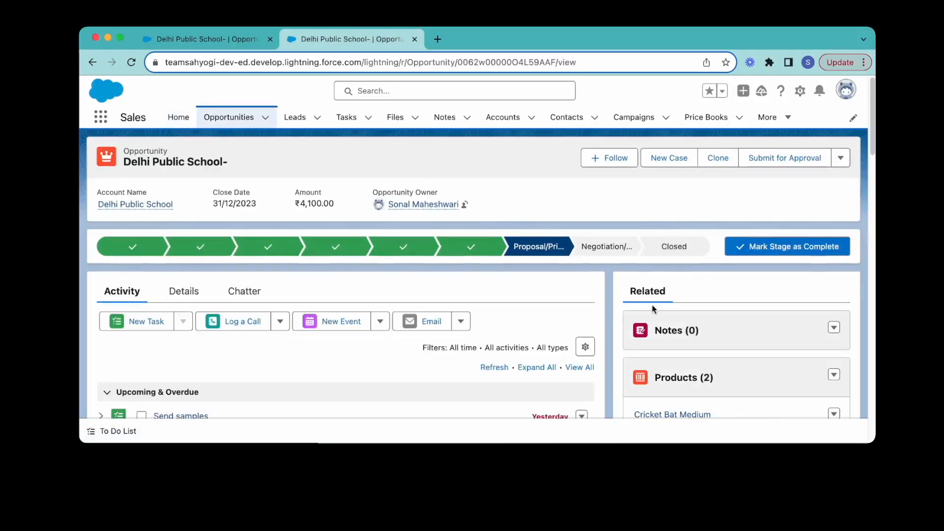
{"action": "scroll", "coordinate": [702, 337], "scroll_direction": "down", "scroll_amount": 3}
{"action": "scroll", "coordinate": [702, 339], "scroll_direction": "down", "scroll_amount": 5}
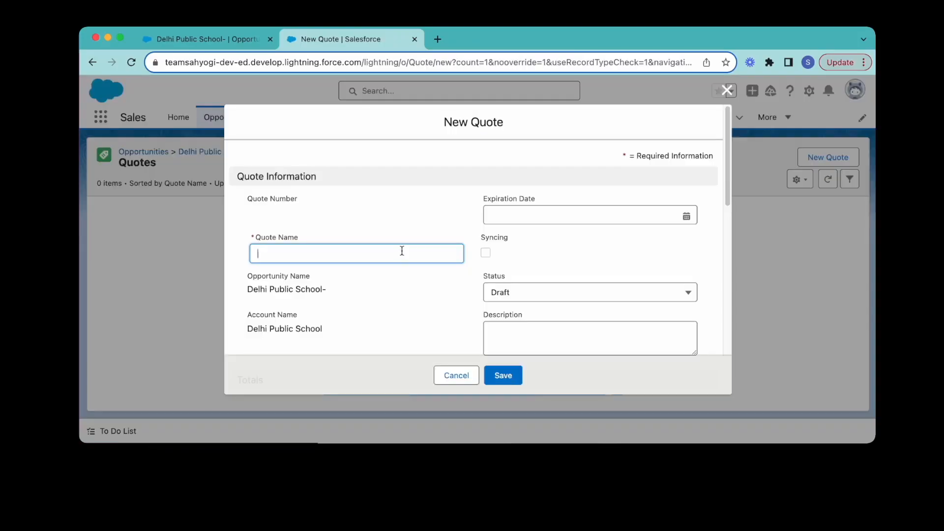
Name the new quote Cricket Teams and set its expiration date to 30/11/2023
{"action": "type", "text": "F"}
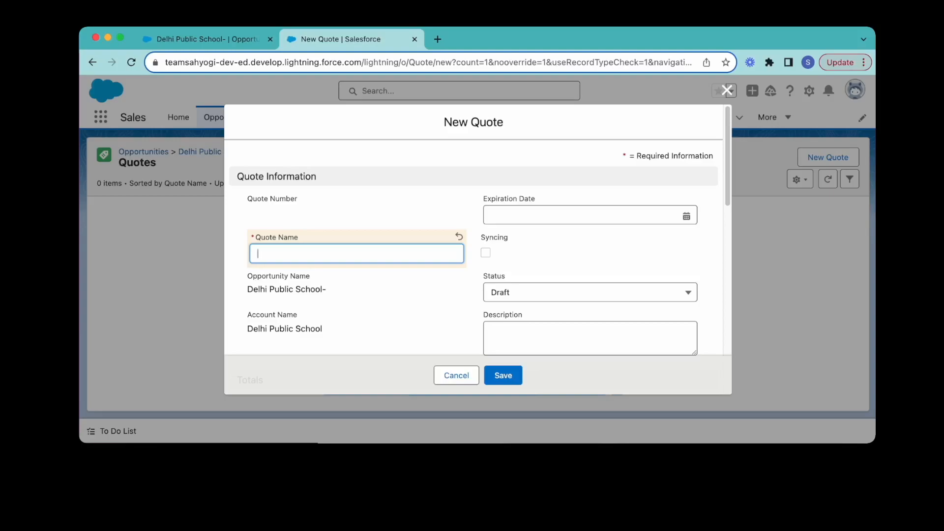
{"action": "type", "text": "ricket Teams"}
{"action": "left_click", "coordinate": [654, 216]}
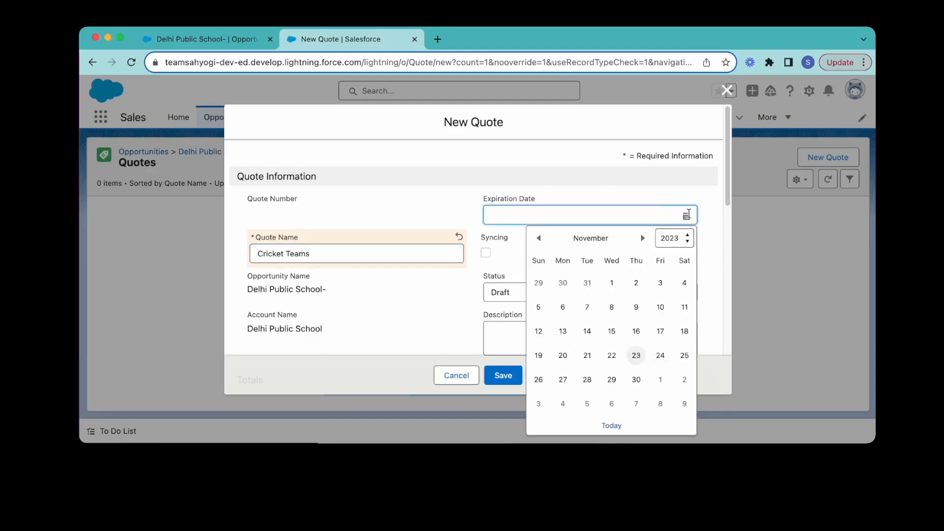
{"action": "left_click", "coordinate": [638, 381]}
Review the remaining quote fields, save the quote with their default values, and open the Cricket Teams quote record
{"action": "scroll", "coordinate": [559, 333], "scroll_direction": "down", "scroll_amount": 5}
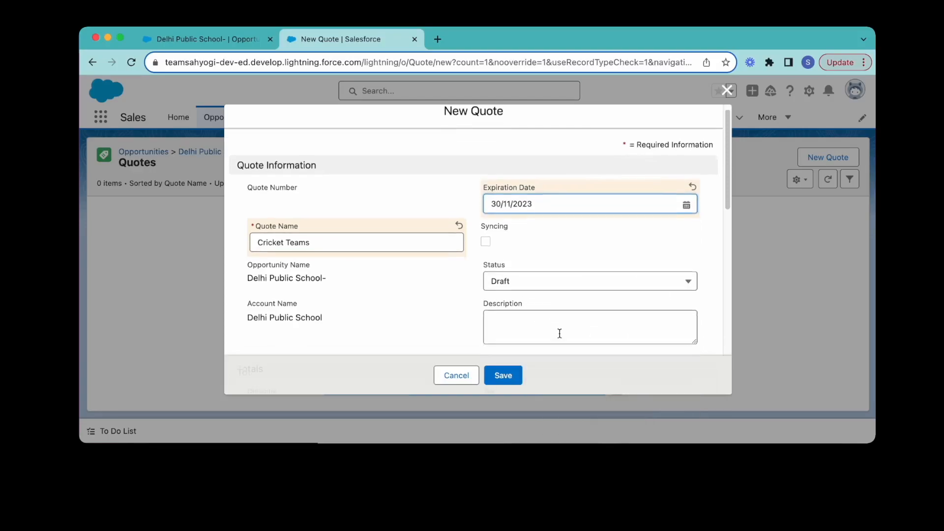
{"action": "scroll", "coordinate": [559, 337], "scroll_direction": "down", "scroll_amount": 1}
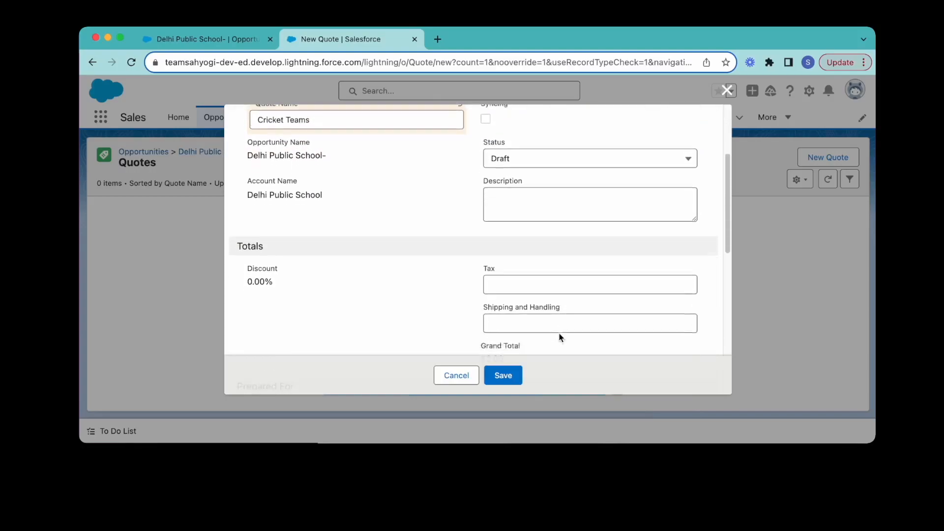
{"action": "scroll", "coordinate": [427, 303], "scroll_direction": "down", "scroll_amount": 4}
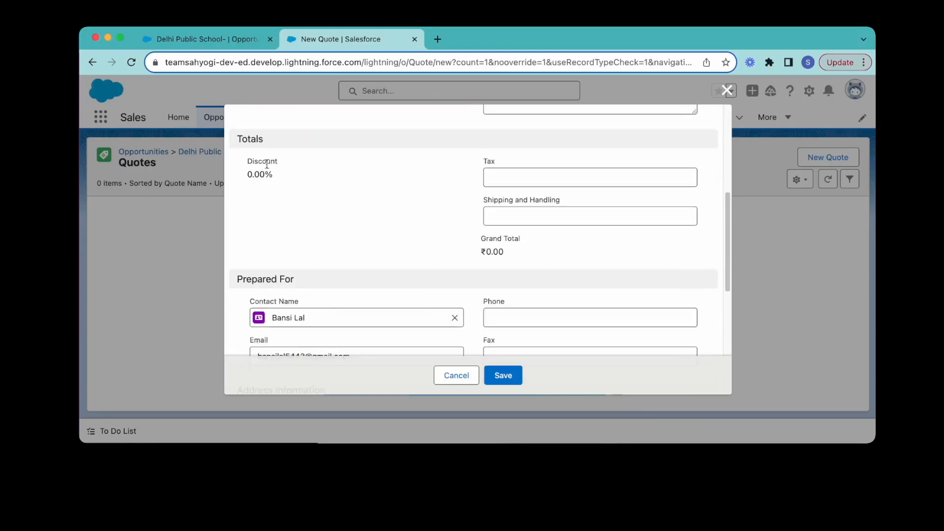
{"action": "scroll", "coordinate": [358, 266], "scroll_direction": "down", "scroll_amount": 3}
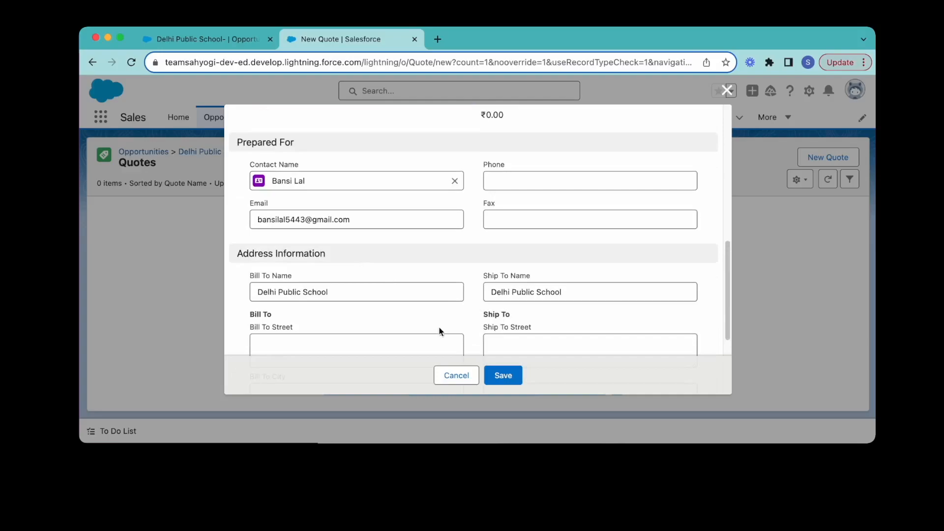
{"action": "scroll", "coordinate": [435, 329], "scroll_direction": "down", "scroll_amount": 2}
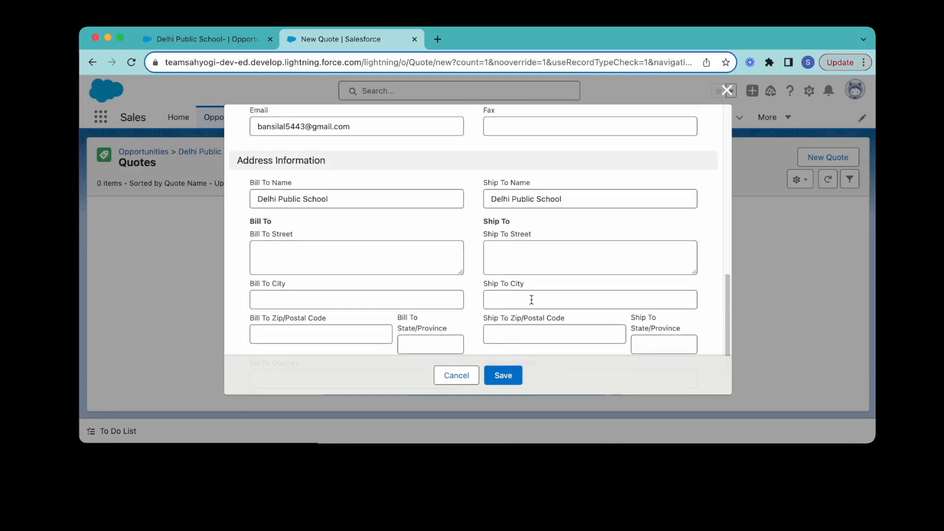
{"action": "scroll", "coordinate": [521, 295], "scroll_direction": "down", "scroll_amount": 2}
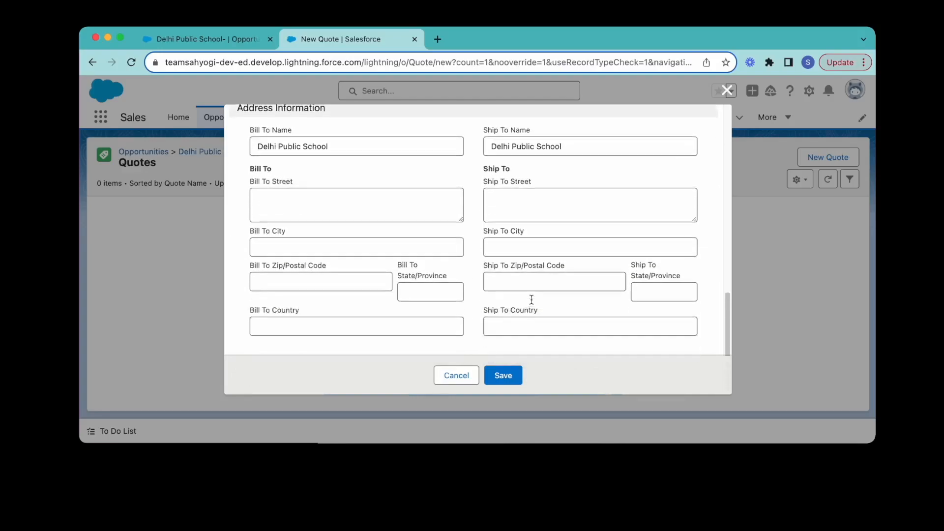
{"action": "left_click", "coordinate": [507, 375]}
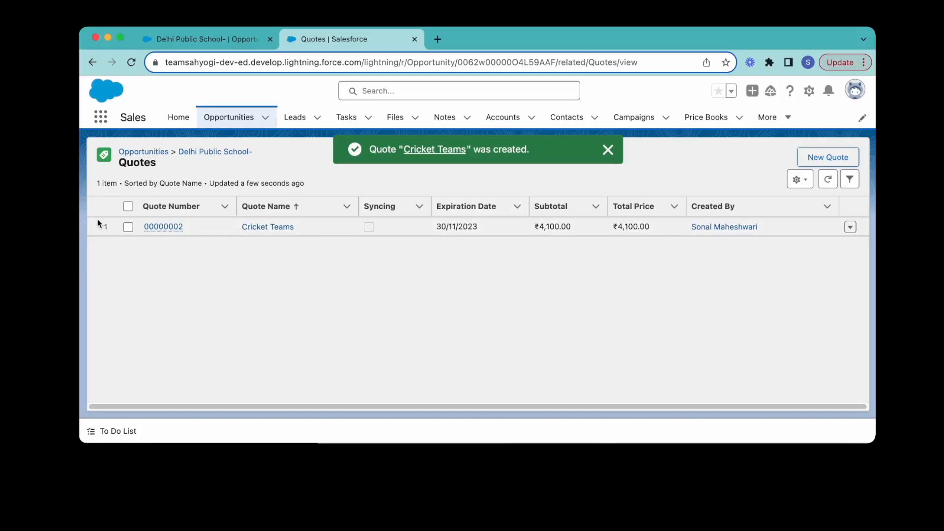
{"action": "mouse_move", "coordinate": [172, 231]}
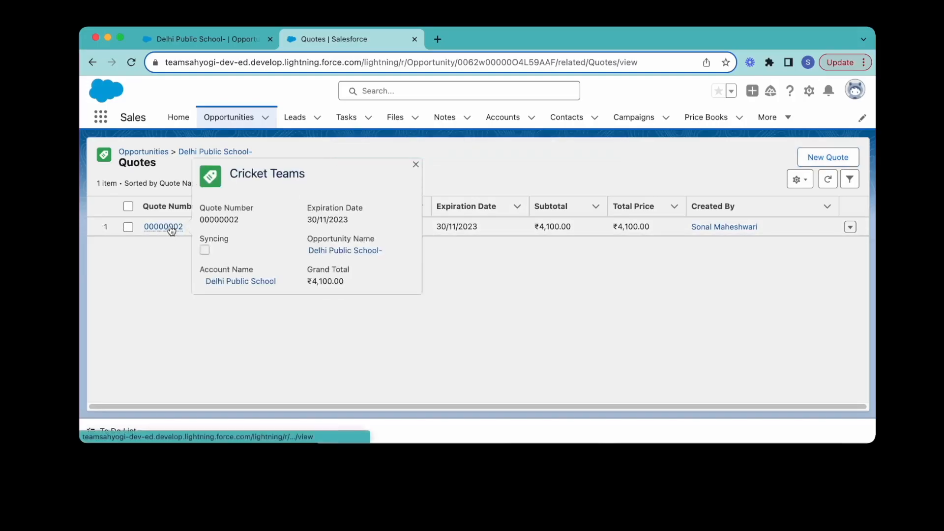
{"action": "left_click", "coordinate": [171, 229]}
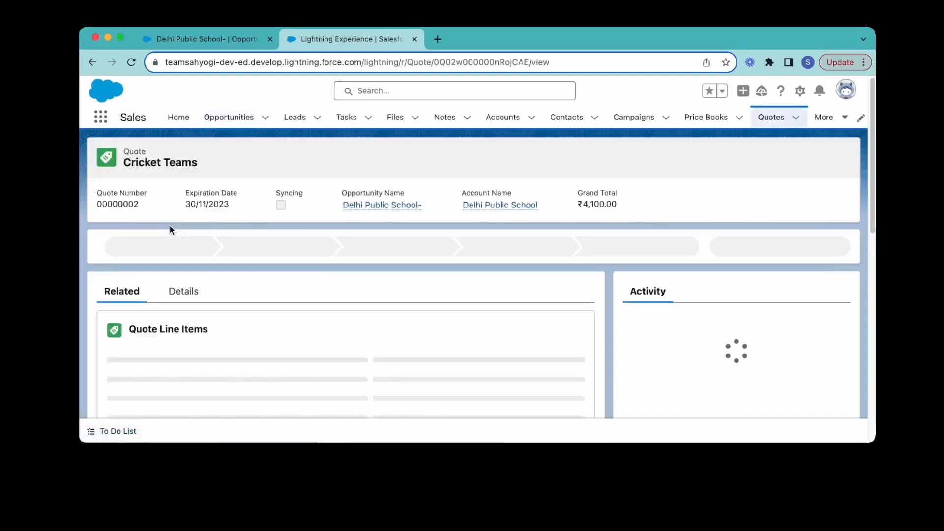
Edit the quote line items, give Cricket Bat Medium a 10% discount, and save the change
{"action": "left_click", "coordinate": [531, 264]}
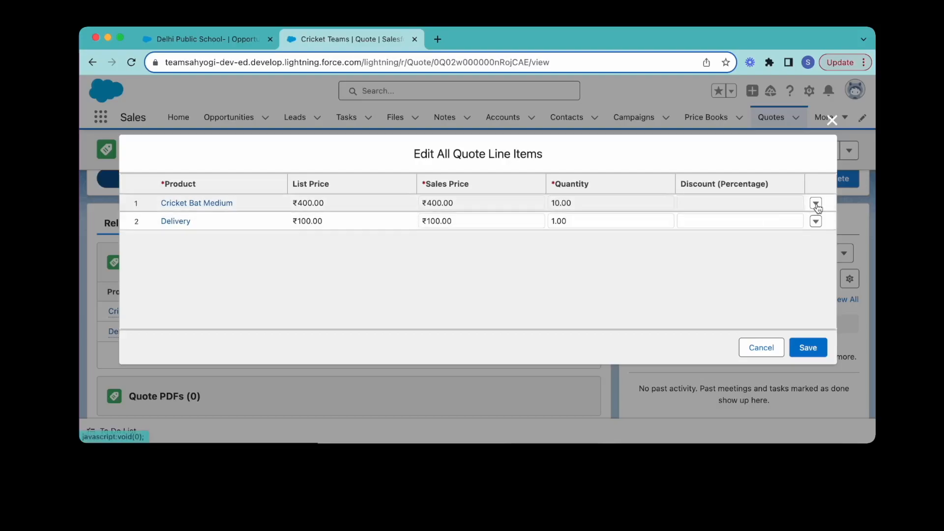
{"action": "left_click", "coordinate": [789, 205]}
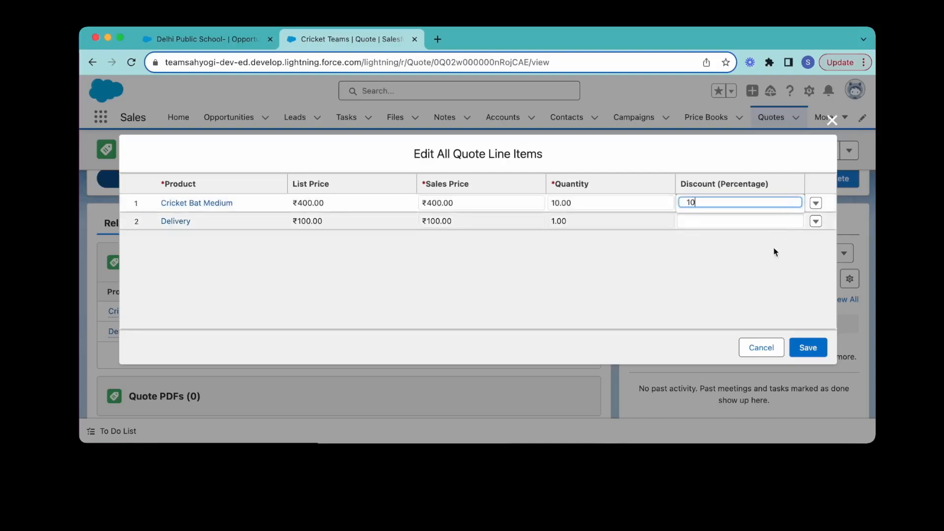
{"action": "left_click", "coordinate": [732, 289]}
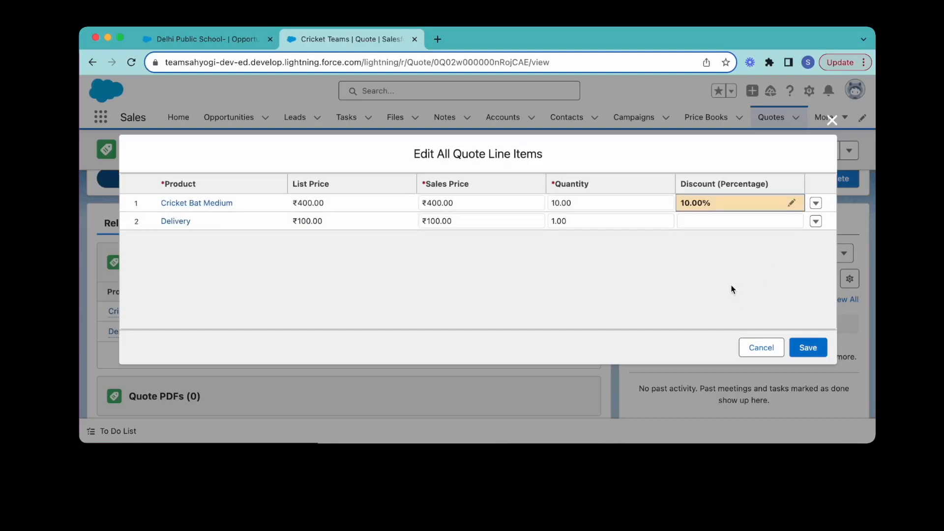
{"action": "left_click", "coordinate": [808, 348]}
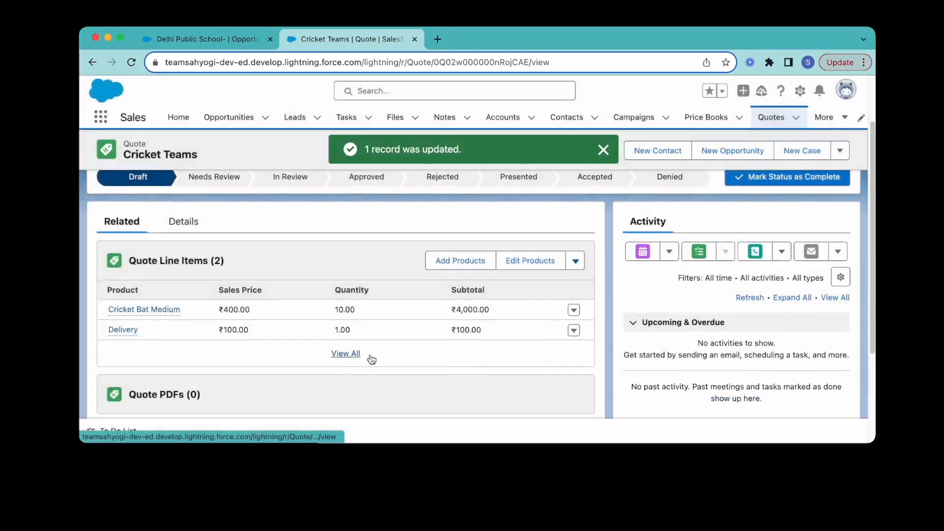
Review the updated Cricket Teams quote and mark Approved as its current status
{"action": "scroll", "coordinate": [374, 359], "scroll_direction": "down", "scroll_amount": 2}
{"action": "scroll", "coordinate": [370, 358], "scroll_direction": "down", "scroll_amount": 1}
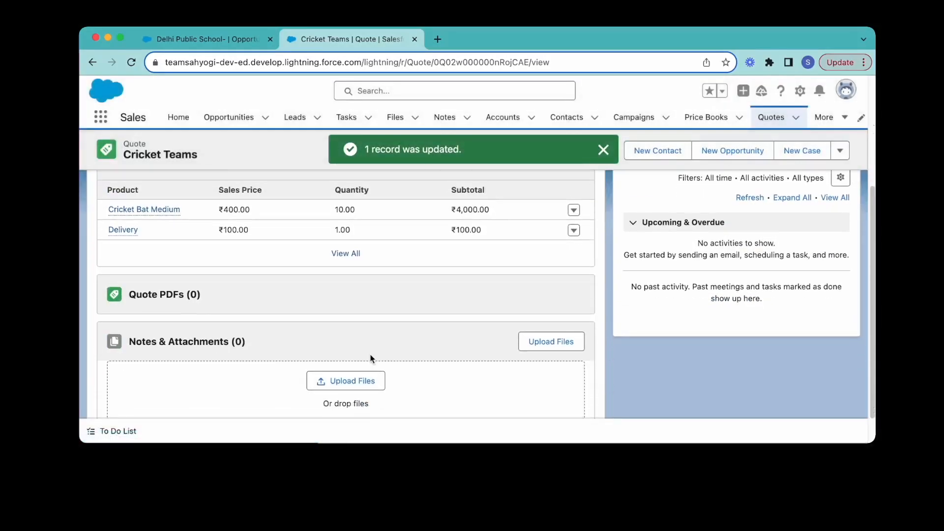
{"action": "scroll", "coordinate": [370, 358], "scroll_direction": "down", "scroll_amount": 2}
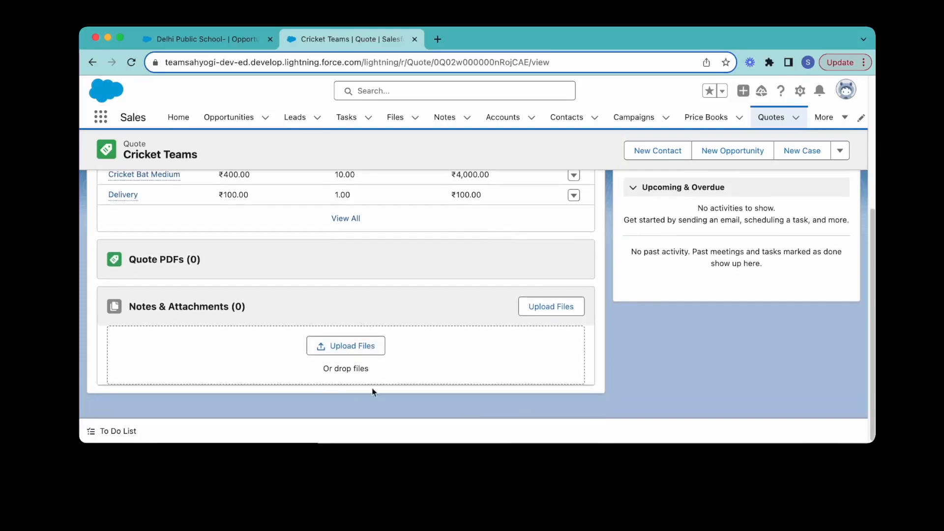
{"action": "scroll", "coordinate": [391, 327], "scroll_direction": "up", "scroll_amount": 5}
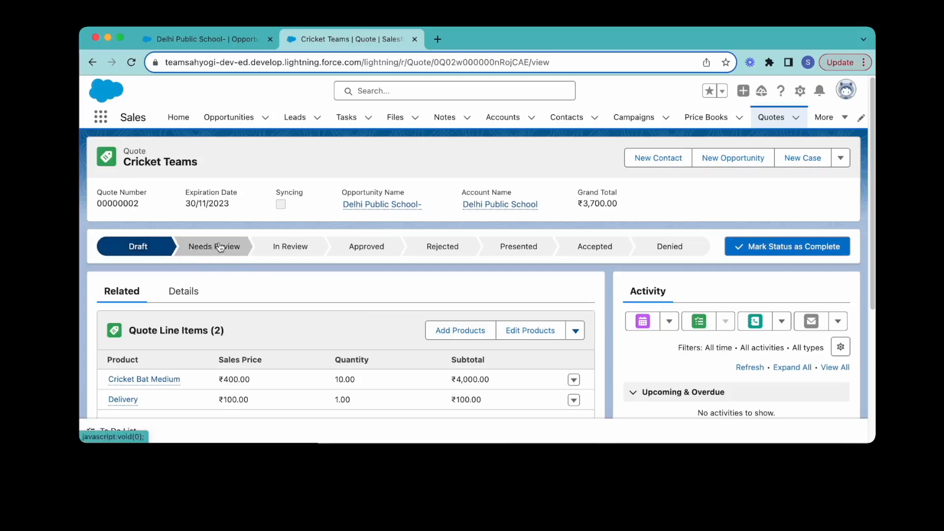
{"action": "left_click", "coordinate": [287, 248]}
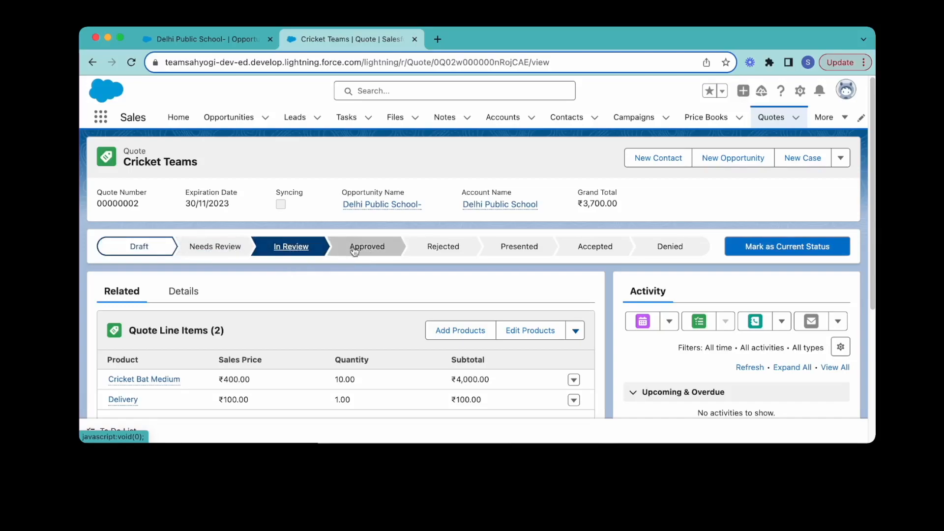
{"action": "left_click", "coordinate": [376, 250]}
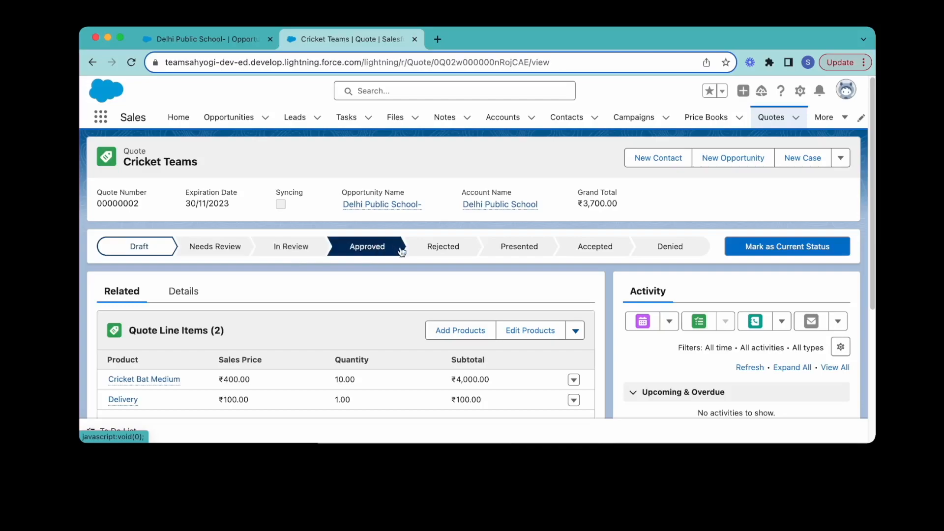
{"action": "left_click", "coordinate": [782, 251]}
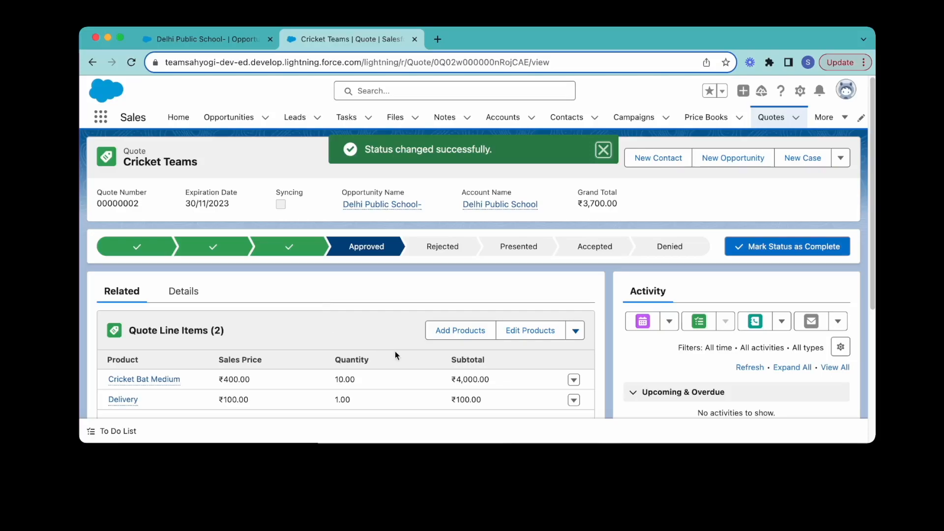
Check the related Quote PDFs list of the Cricket Teams quote, and return to the quote record
{"action": "scroll", "coordinate": [395, 355], "scroll_direction": "down", "scroll_amount": 5}
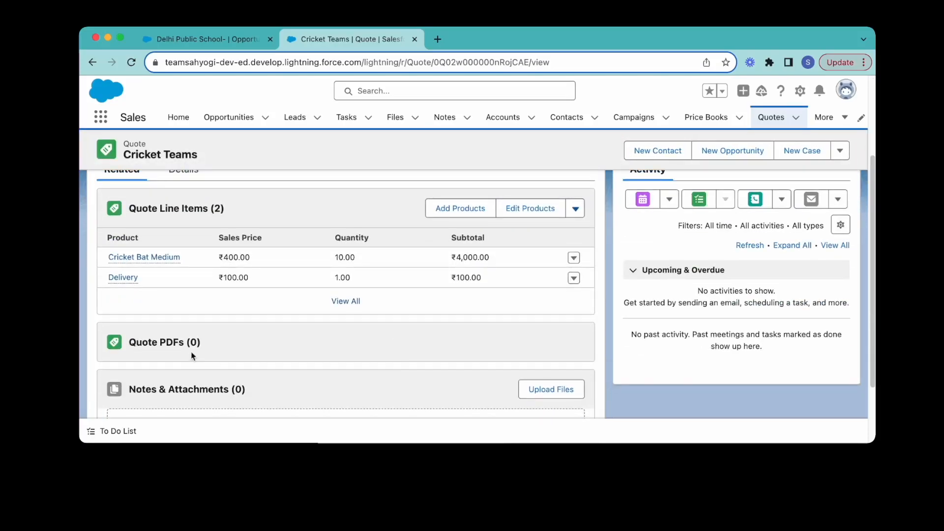
{"action": "left_click", "coordinate": [190, 344]}
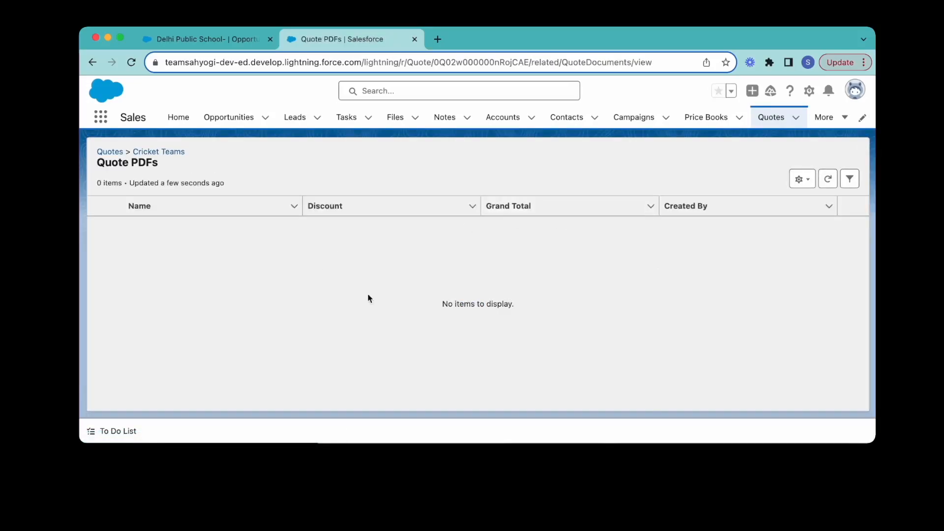
{"action": "left_click", "coordinate": [162, 151]}
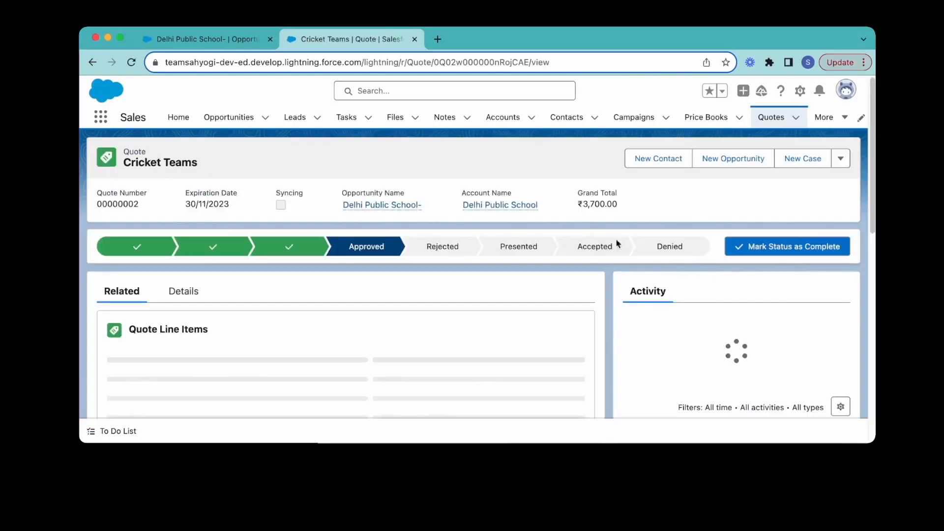
Create a PDF of the quote, review its preview through the acceptance section, and save it to the quote with an email draft
{"action": "left_click", "coordinate": [841, 159]}
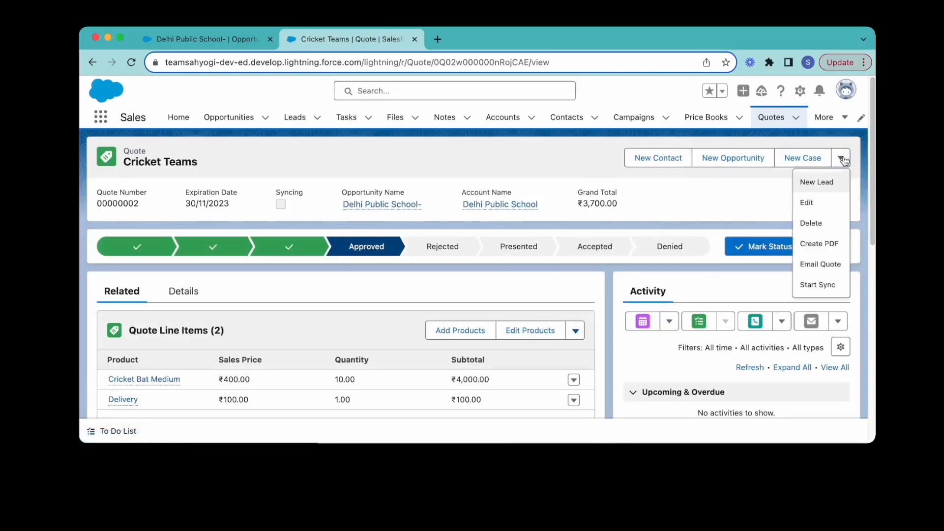
{"action": "left_click", "coordinate": [819, 245]}
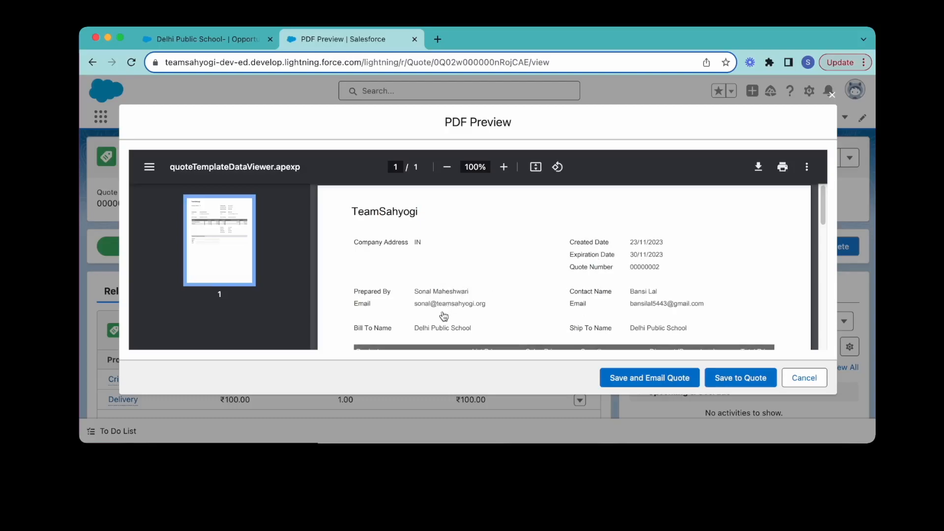
{"action": "scroll", "coordinate": [662, 318], "scroll_direction": "down", "scroll_amount": 3}
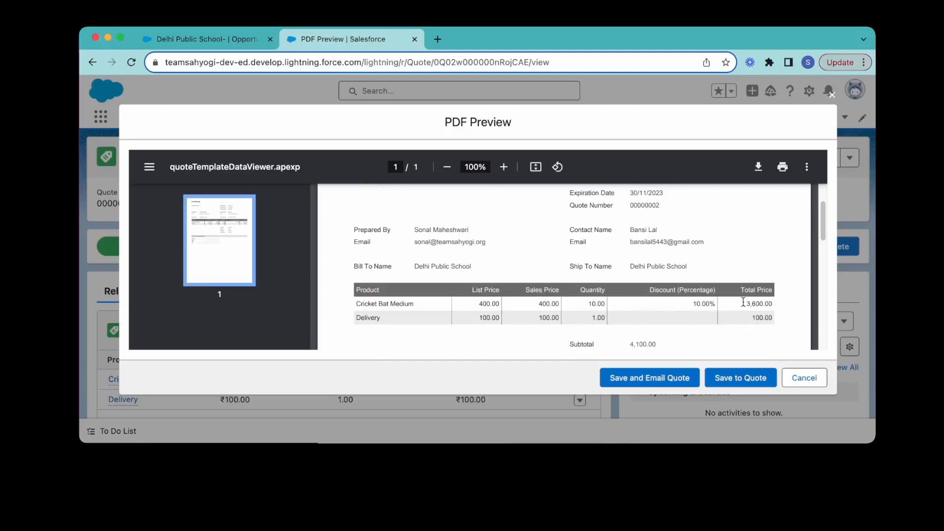
{"action": "scroll", "coordinate": [721, 337], "scroll_direction": "down", "scroll_amount": 2}
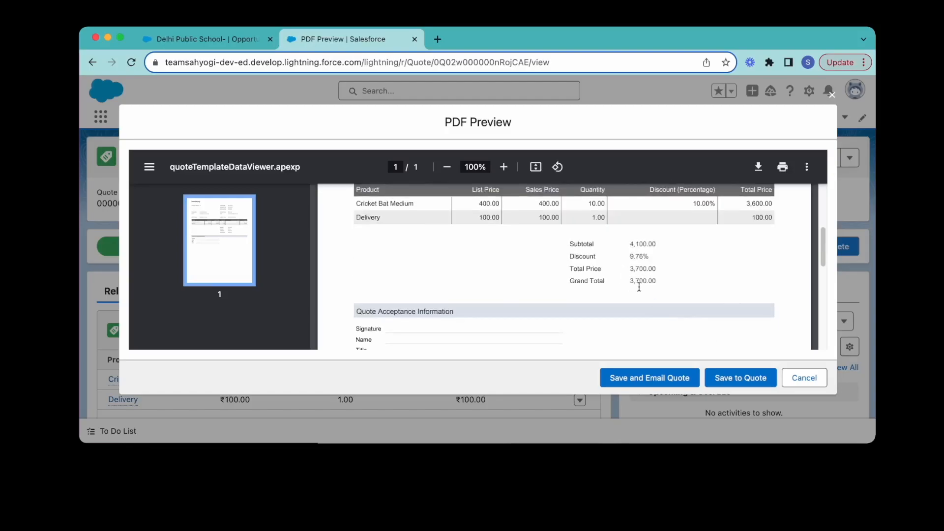
{"action": "scroll", "coordinate": [542, 330], "scroll_direction": "down", "scroll_amount": 2}
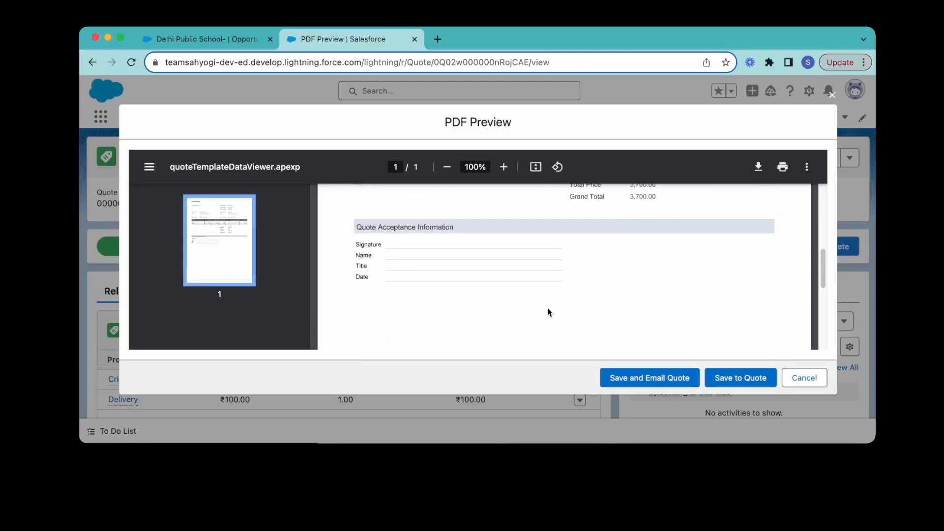
{"action": "left_click", "coordinate": [635, 379]}
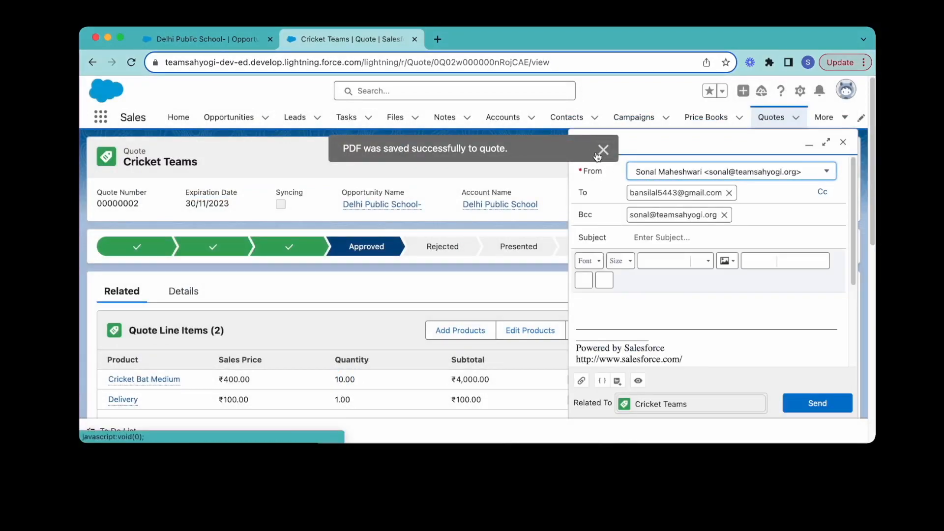
Greet the contact, write "As per our discussion, please find attached our final quote for equipment for your cricket teams", and minimize the email draft
{"action": "left_click", "coordinate": [635, 315]}
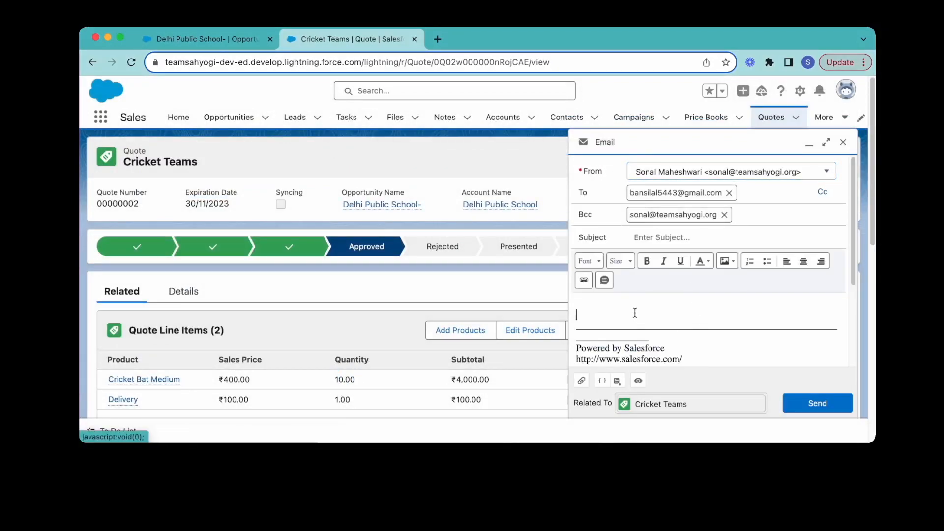
{"action": "type", "text": "Hello"}
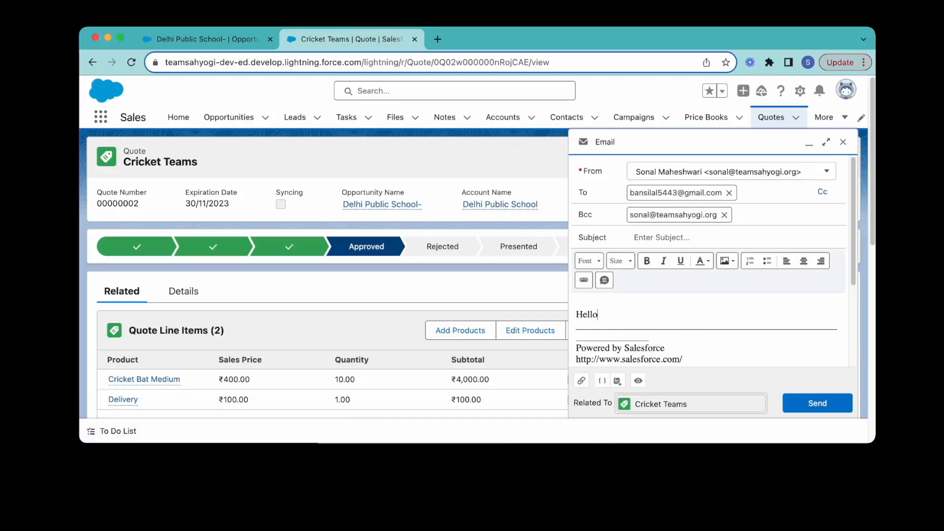
{"action": "type", "text": " Mr. Bansi"}
{"action": "key", "text": "Return"}
{"action": "key", "text": "Return"}
{"action": "type", "text": "Ple"}
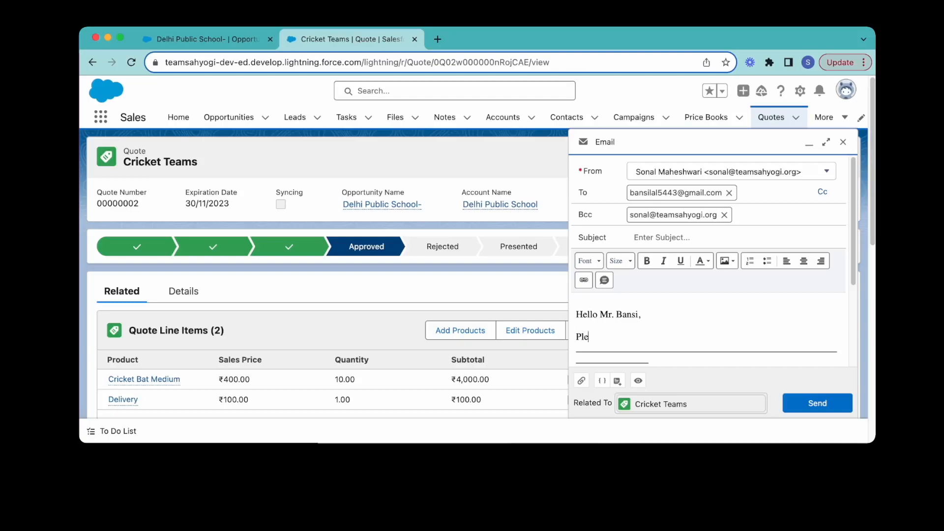
{"action": "key", "text": "BackSpace"}
{"action": "type", "text": "As per our discussion, plea"}
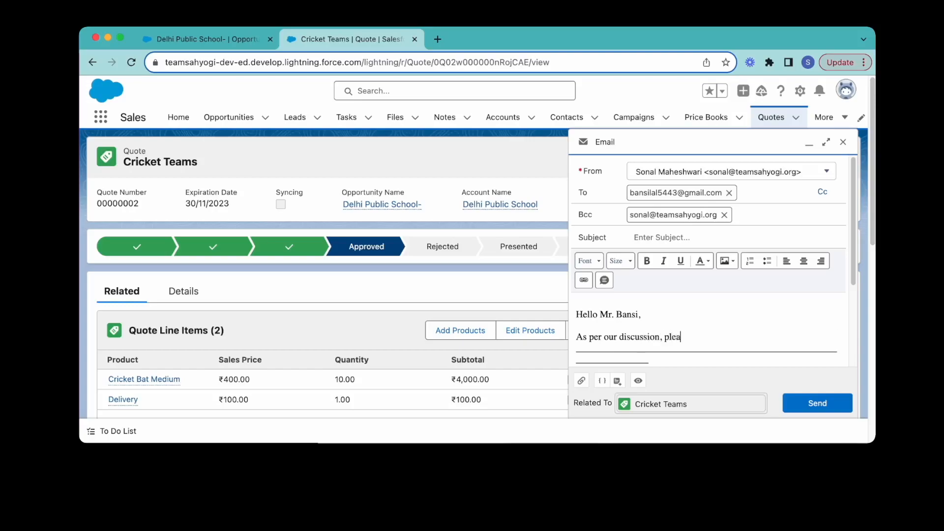
{"action": "type", "text": "se find attached our final"}
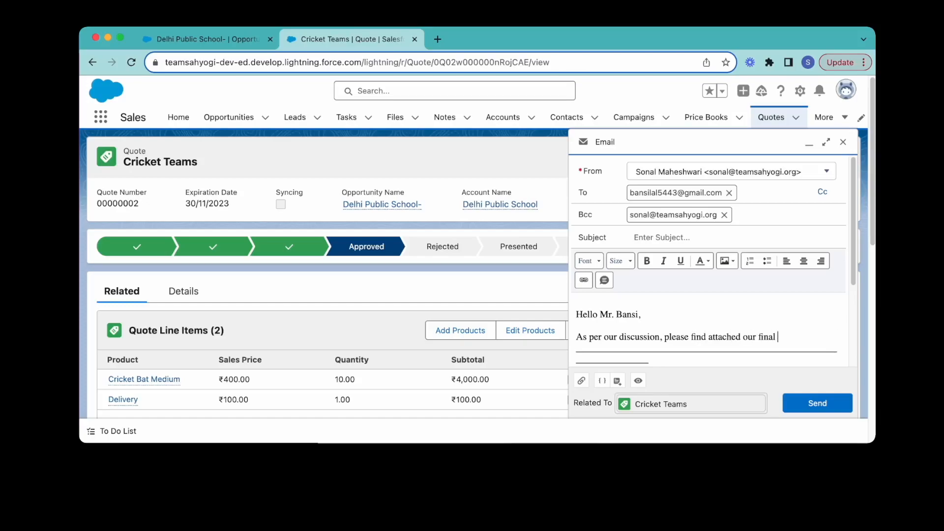
{"action": "type", "text": " quote for equipment for your"}
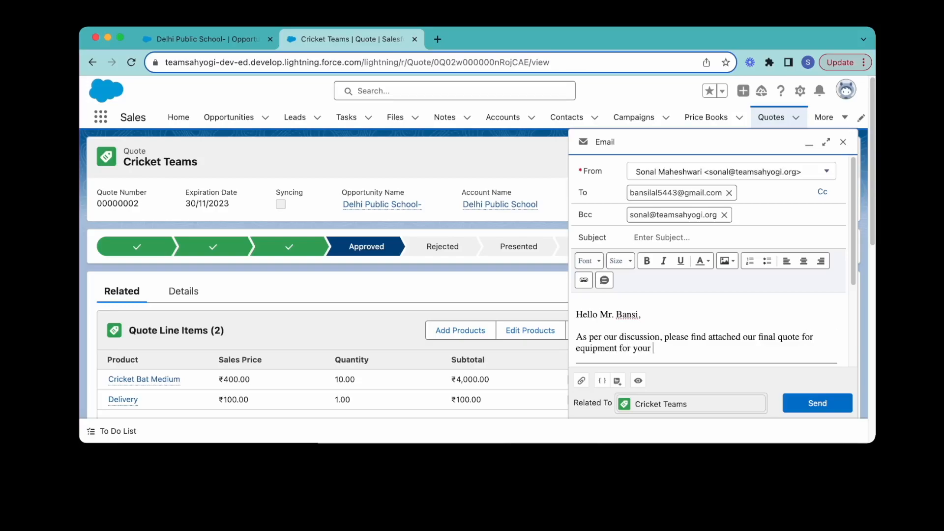
{"action": "type", "text": " cricket teams"}
{"action": "left_click", "coordinate": [370, 330]}
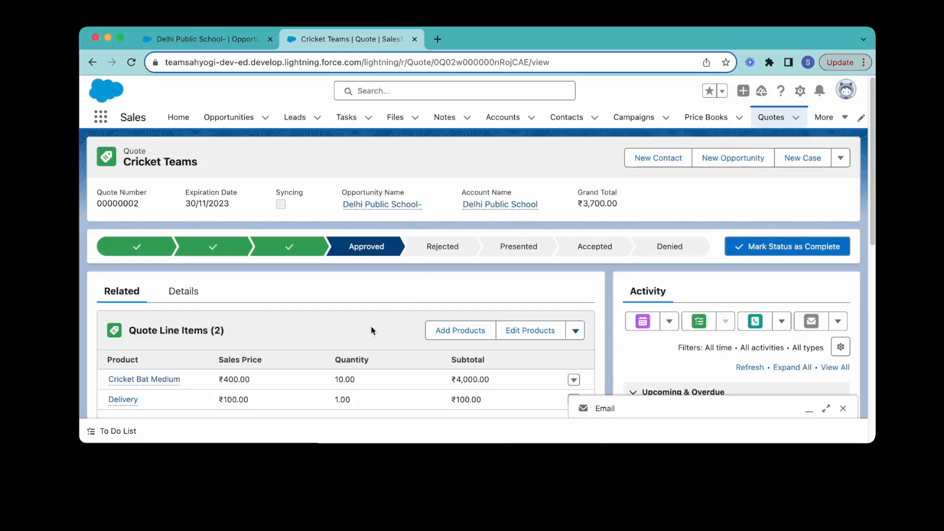
{"action": "scroll", "coordinate": [403, 297], "scroll_direction": "down", "scroll_amount": 1}
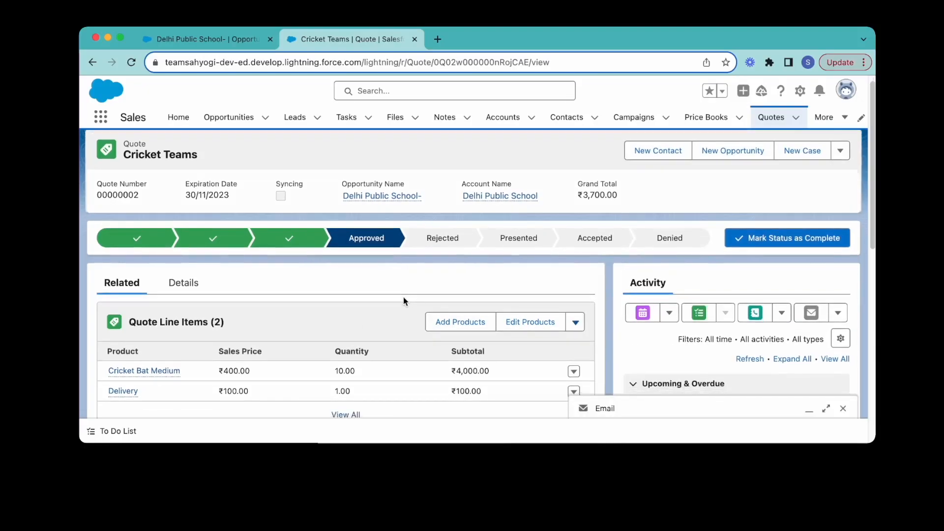